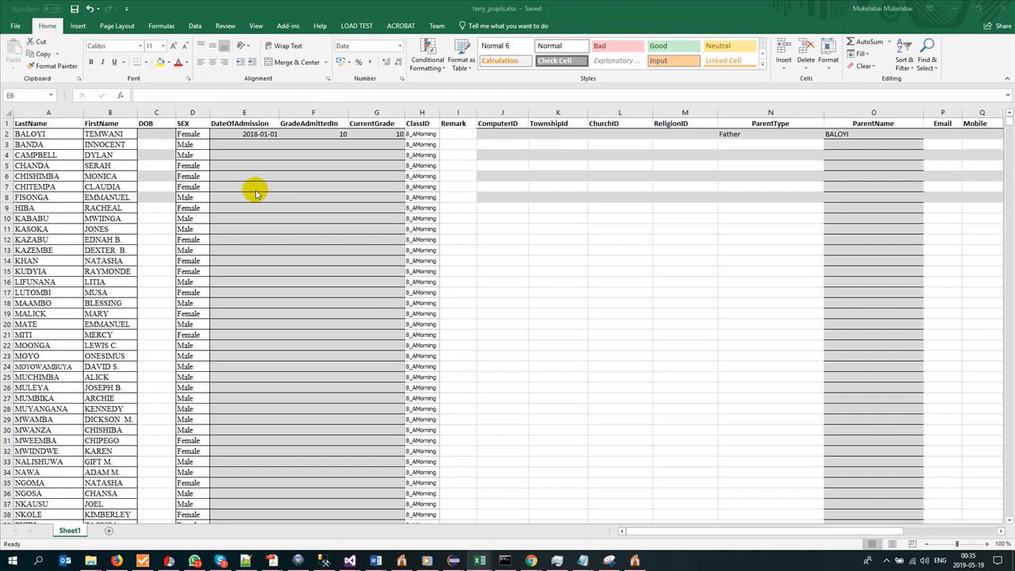
Switch to the 2019 T1 CLASS LISTS workbook and review the pupil list on the 10A sheet.
mouse_move(480, 560)
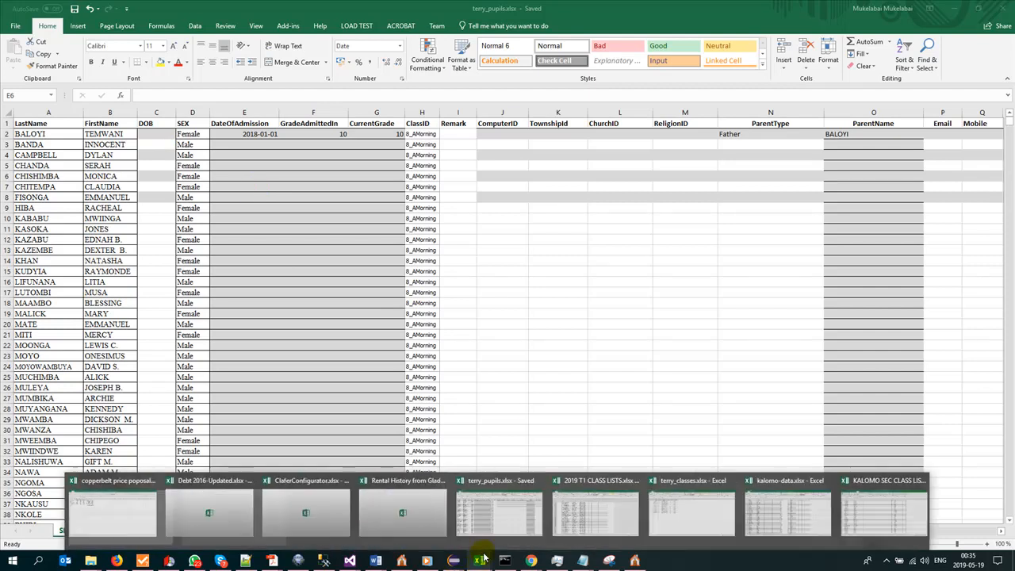
click(596, 513)
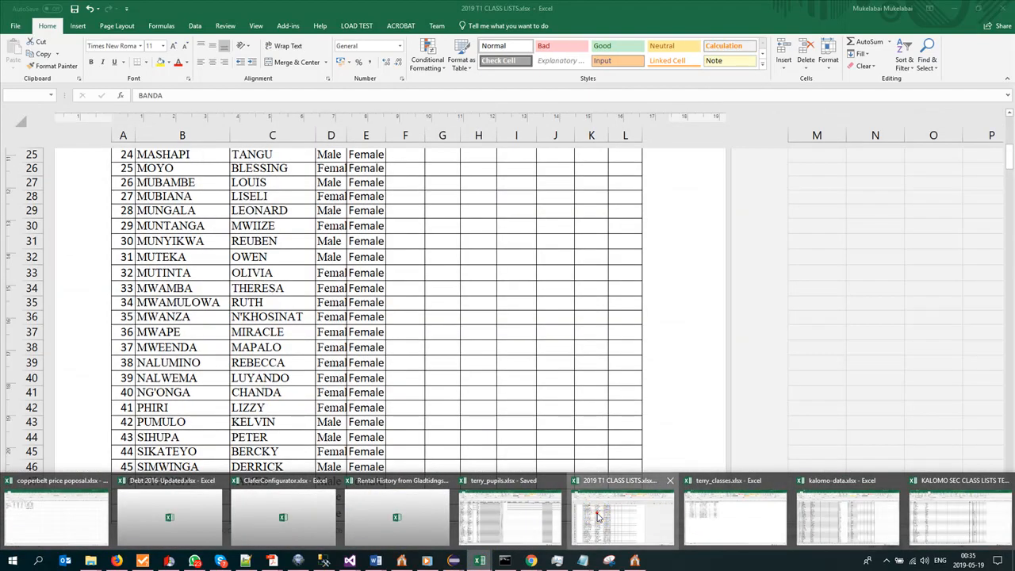
click(419, 446)
scroll(420, 448, up, 6)
scroll(420, 448, up, 3)
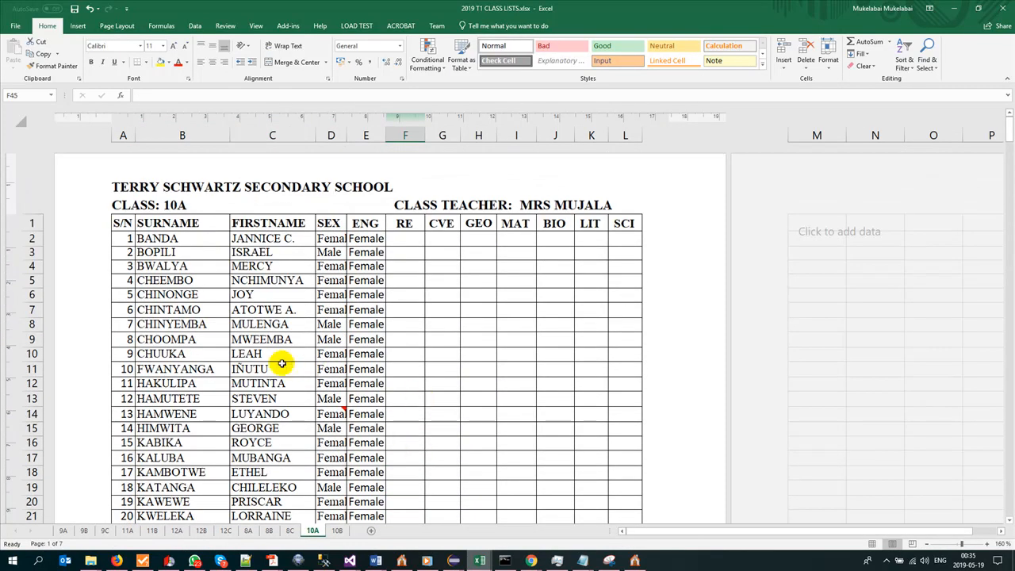
scroll(260, 378, down, 5)
scroll(261, 378, up, 6)
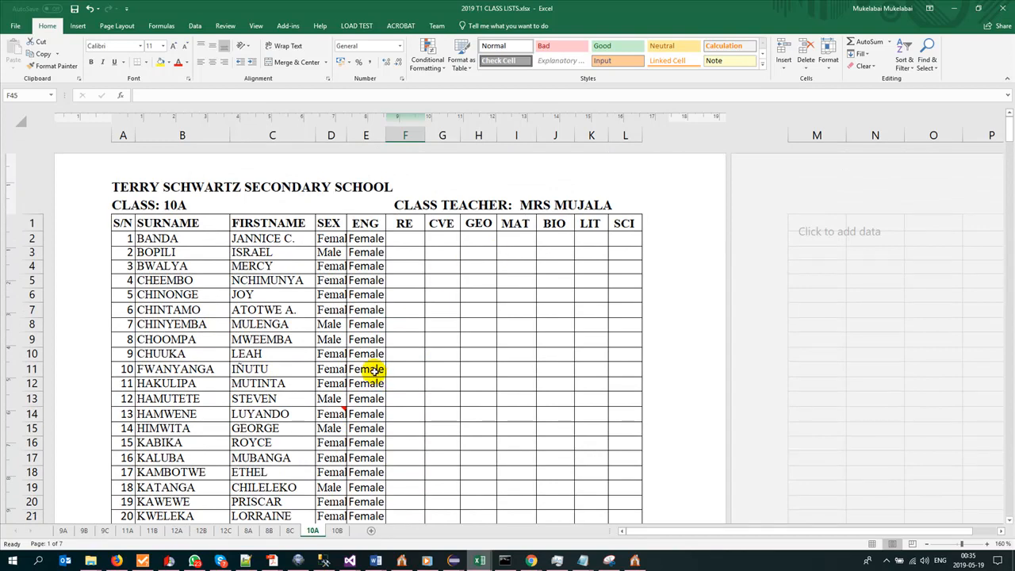
scroll(376, 372, down, 10)
scroll(376, 373, down, 2)
scroll(378, 377, up, 15)
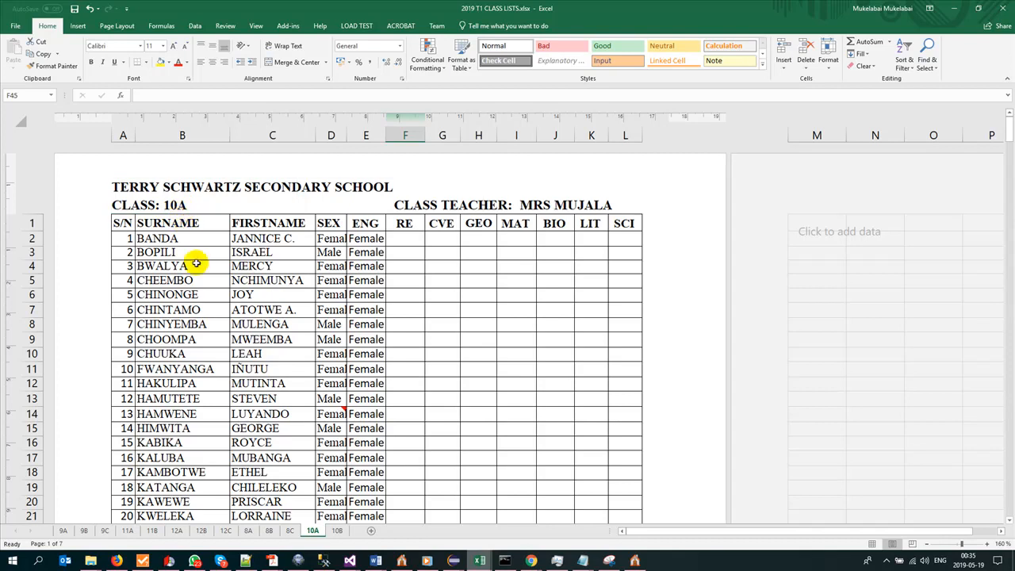
Return to terry_pupils.xlsx and review the admission, grade and ClassID columns across the grade 8 pupils.
mouse_move(479, 561)
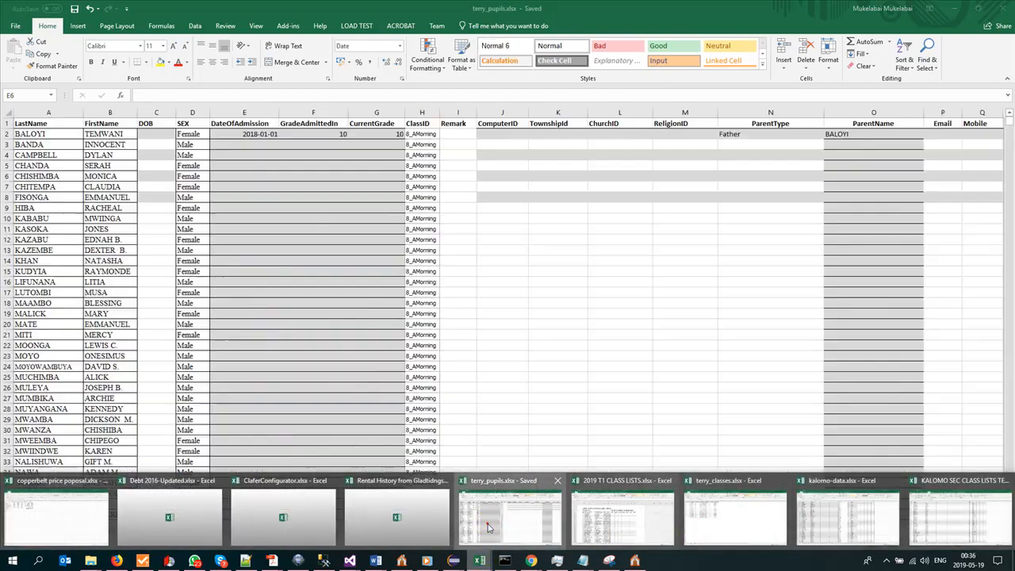
click(488, 525)
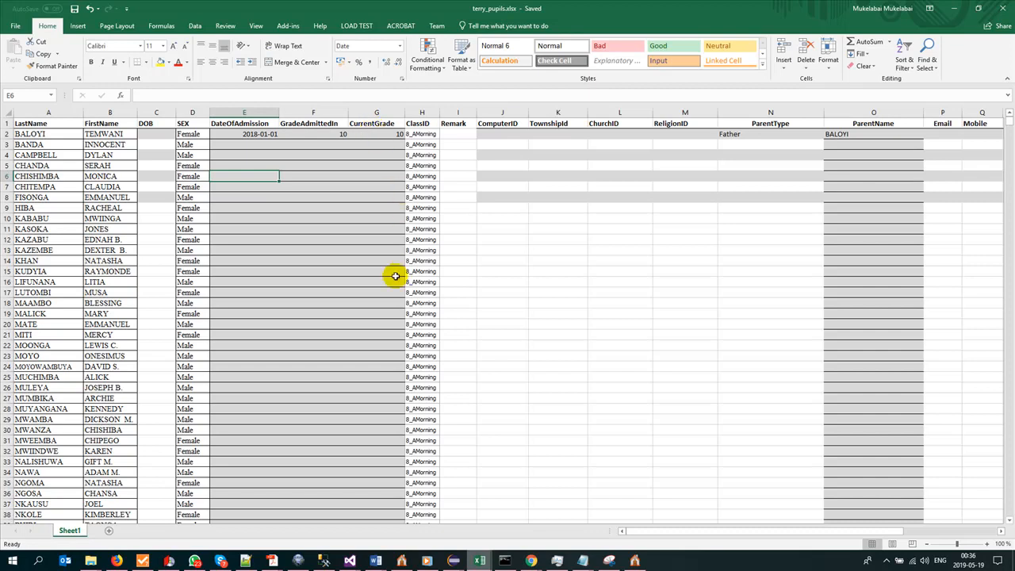
scroll(395, 275, down, 3)
scroll(395, 275, up, 2)
scroll(395, 275, up, 1)
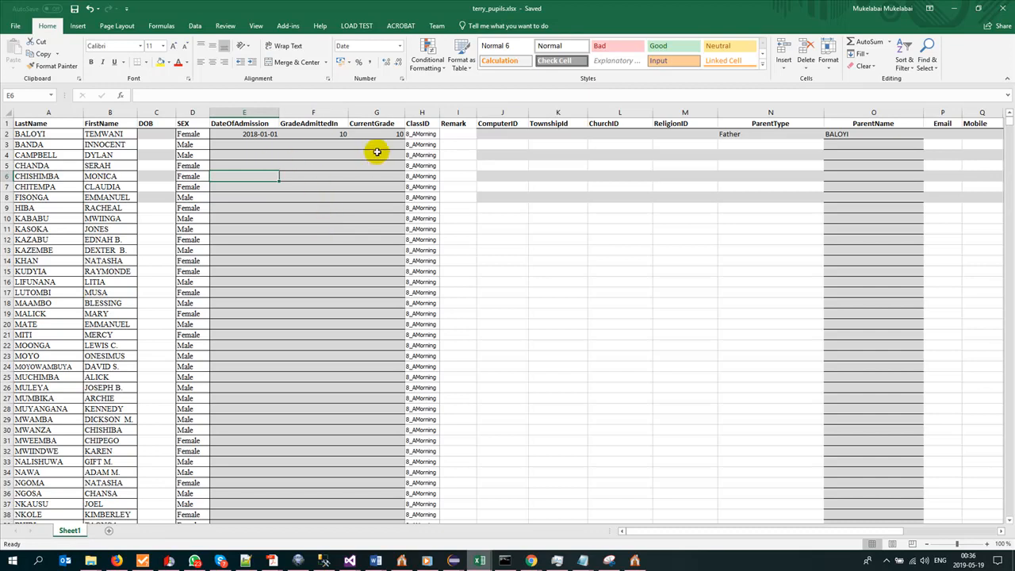
scroll(412, 144, down, 20)
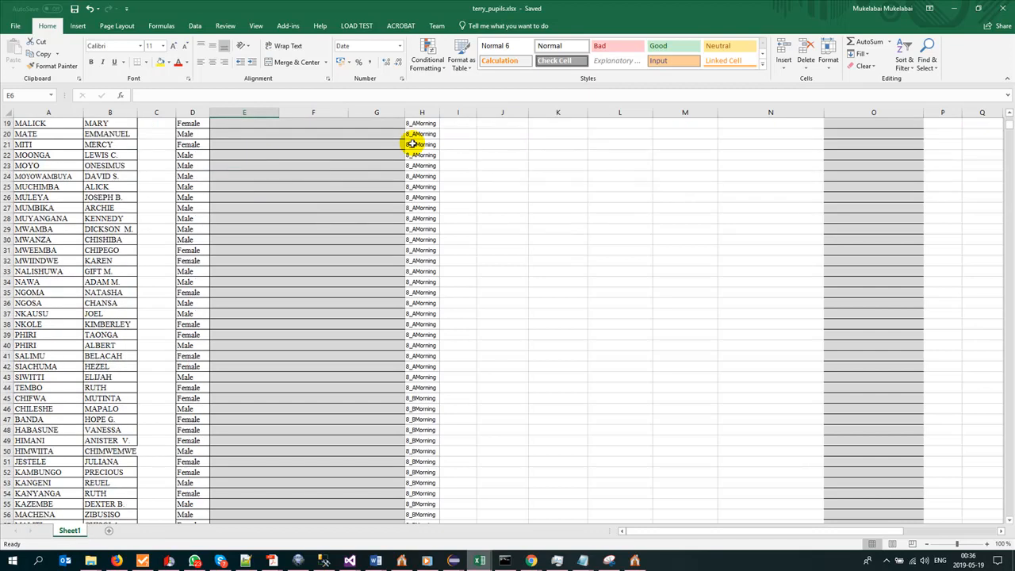
scroll(412, 143, down, 6)
scroll(412, 144, up, 20)
scroll(412, 144, up, 3)
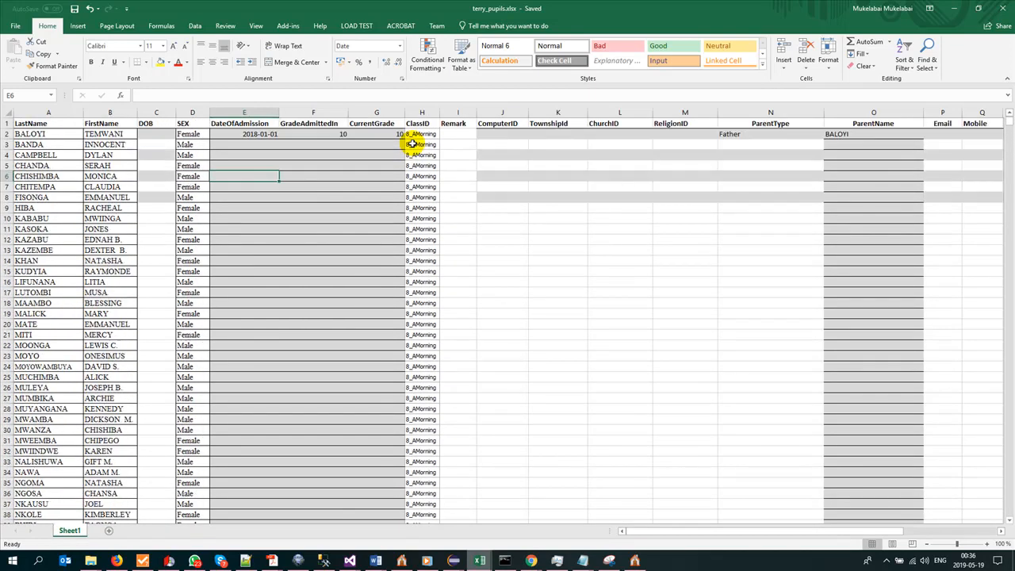
Set the DateOfAdmission of the first pupil, in cell E2, to 2019-01-01.
click(260, 134)
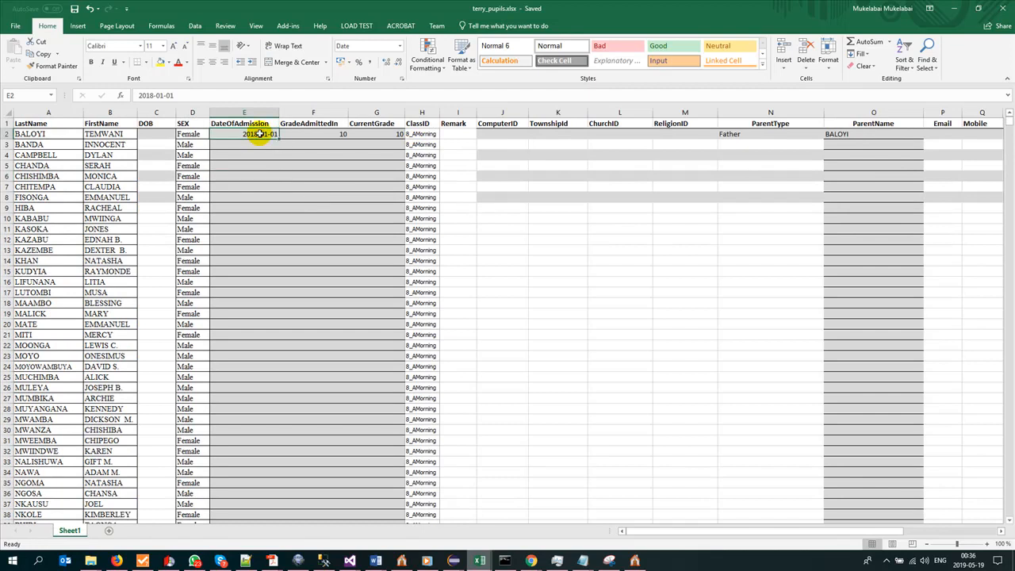
click(152, 95)
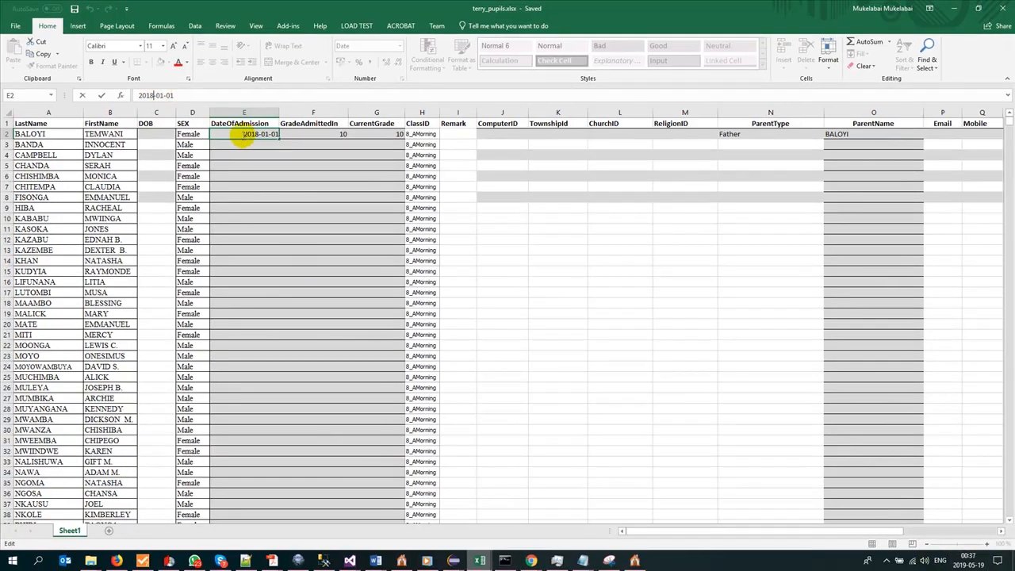
click(296, 143)
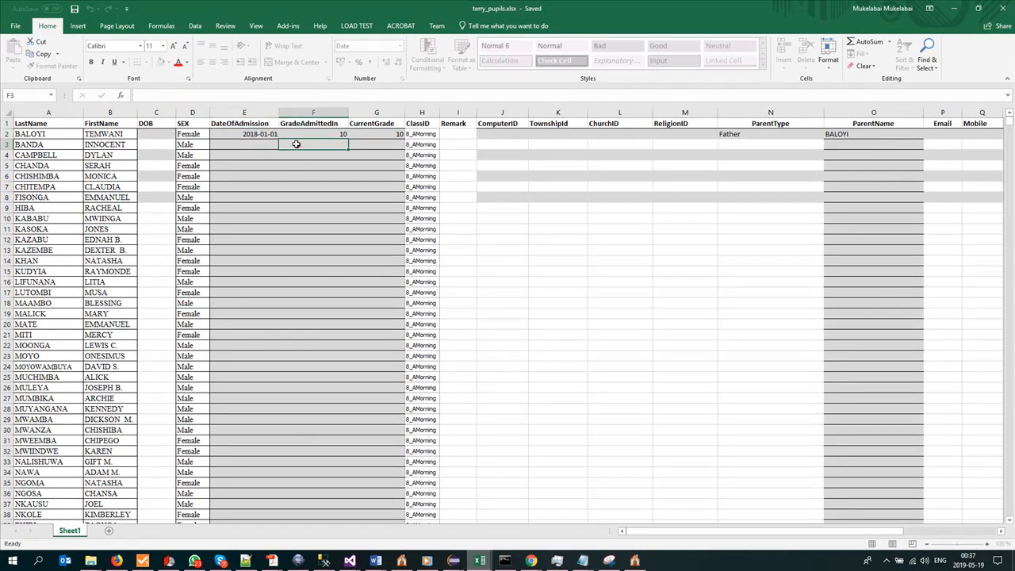
click(245, 137)
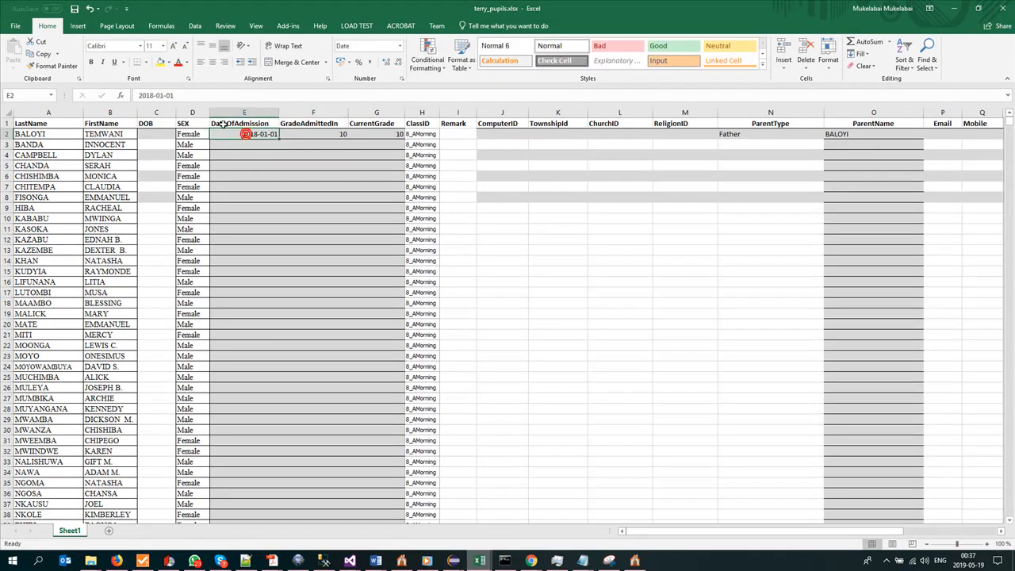
click(150, 95)
key(BackSpace)
text(9)
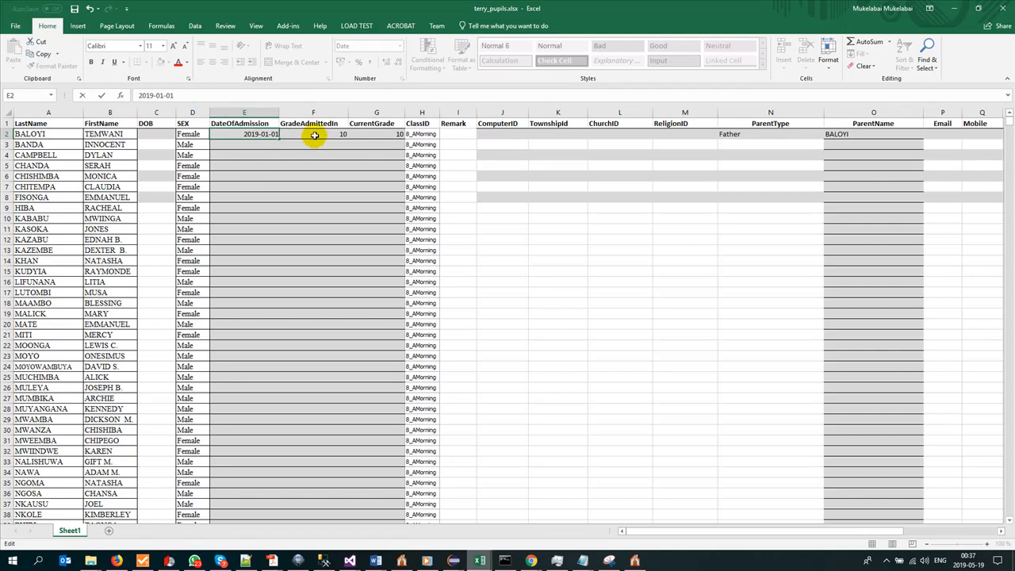
Set both GradeAdmittedIn and CurrentGrade of the first pupil in row 2 to 8.
click(314, 135)
text(8)
key(Tab)
text(8)
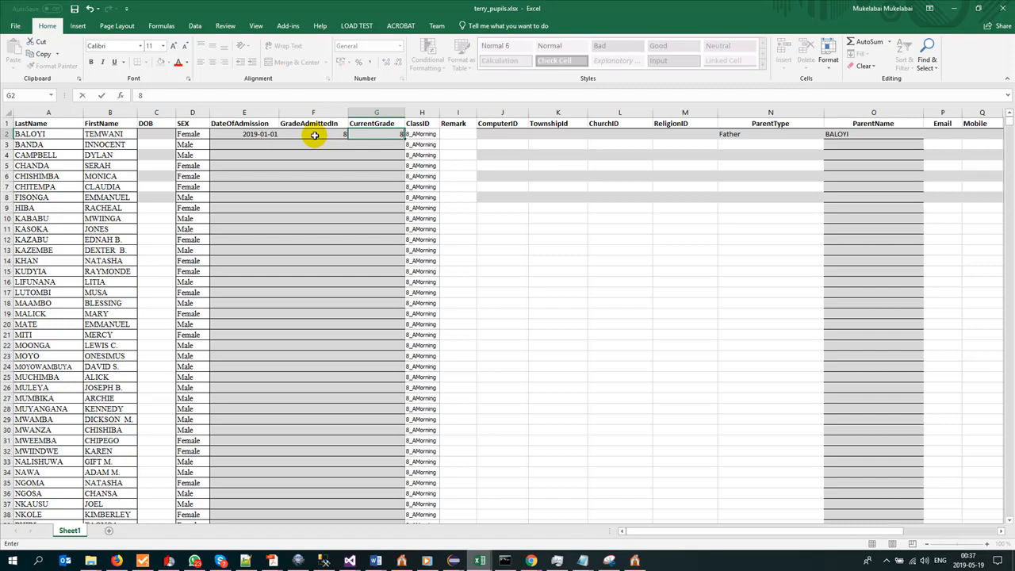
key(Return)
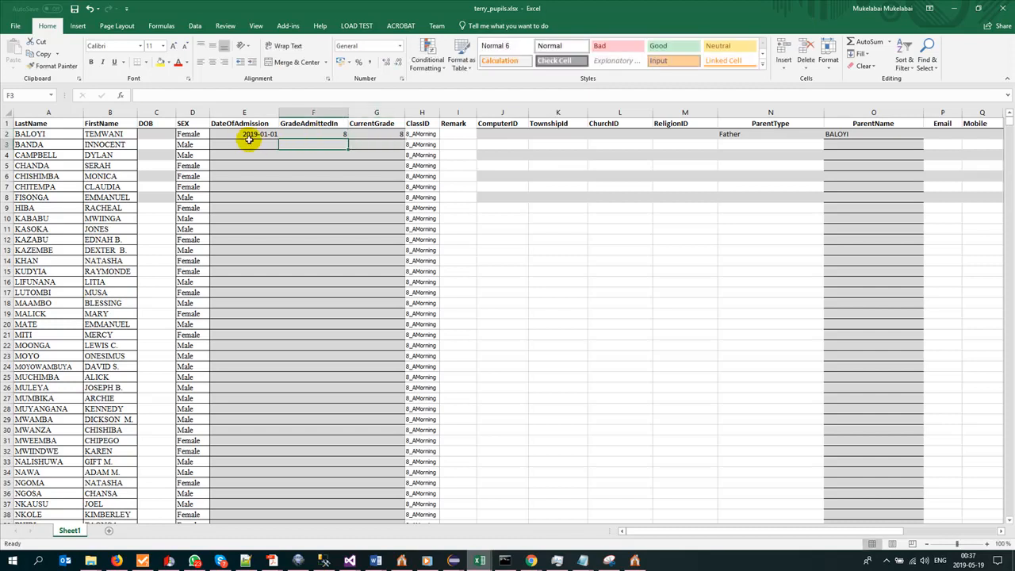
Fill E2:G2 down to row 121, the last 8_CMorning pupil, using Copy Cells so every row repeats the same values.
drag(236, 134, 386, 358)
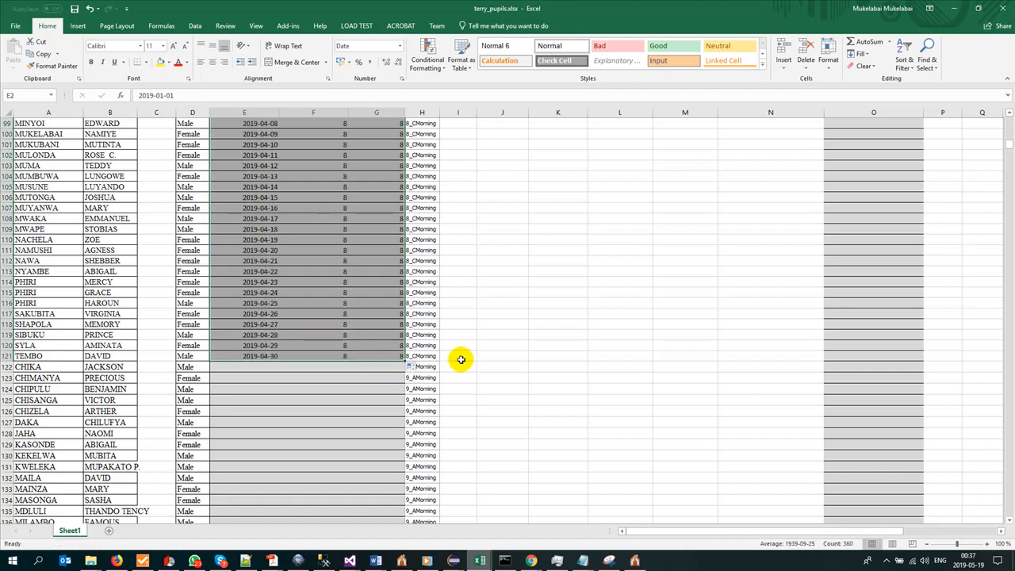
click(413, 368)
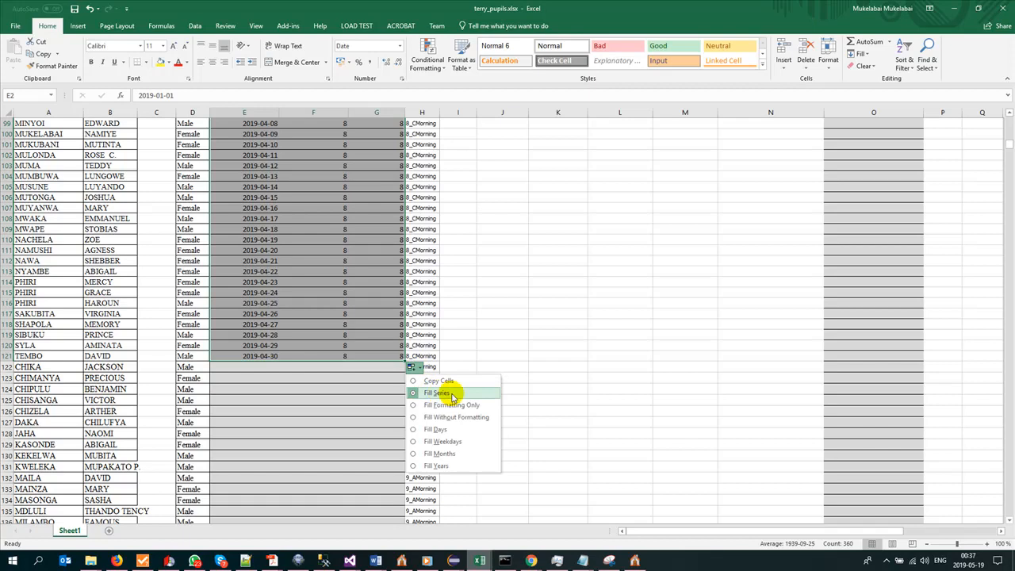
click(428, 382)
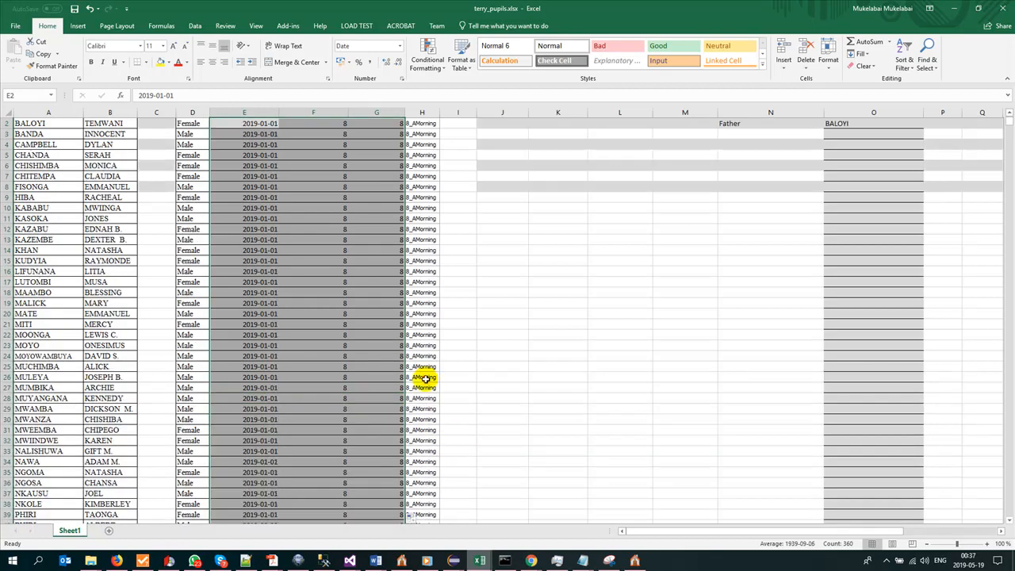
scroll(346, 367, down, 6)
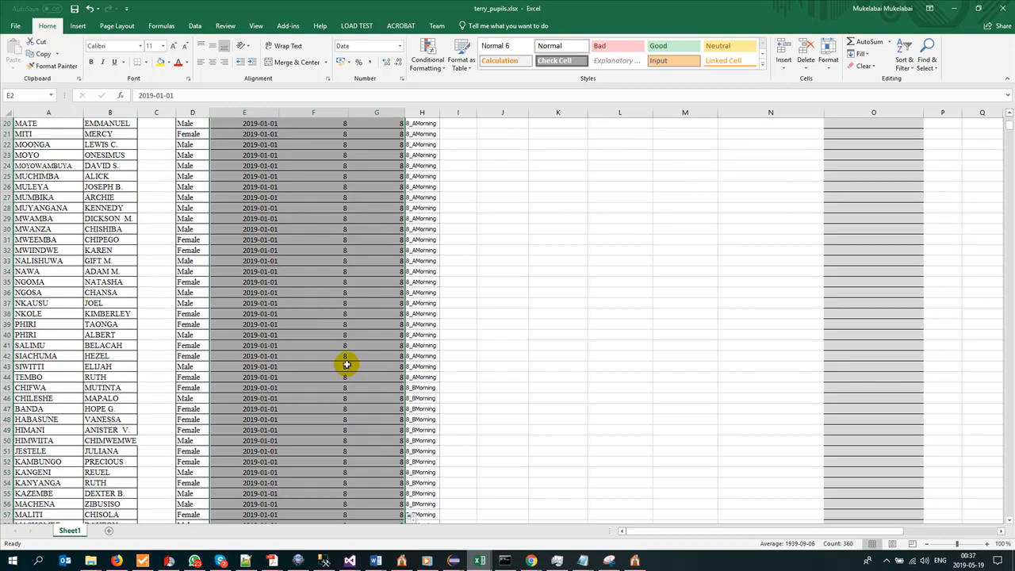
Create a new blank workbook and enter "Month 1" in cell C3.
key(ctrl+n)
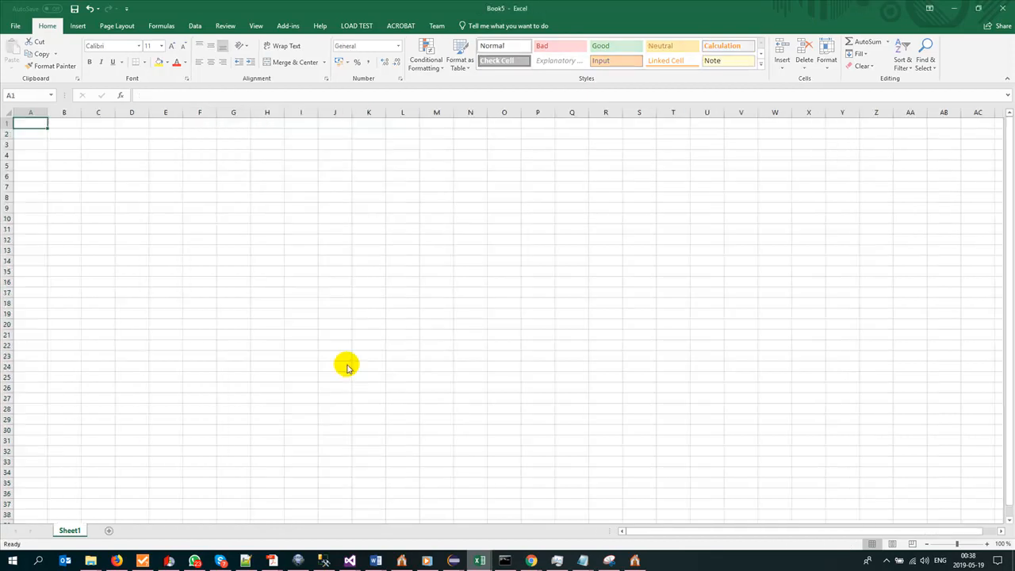
click(102, 144)
click(102, 144)
text(Mon)
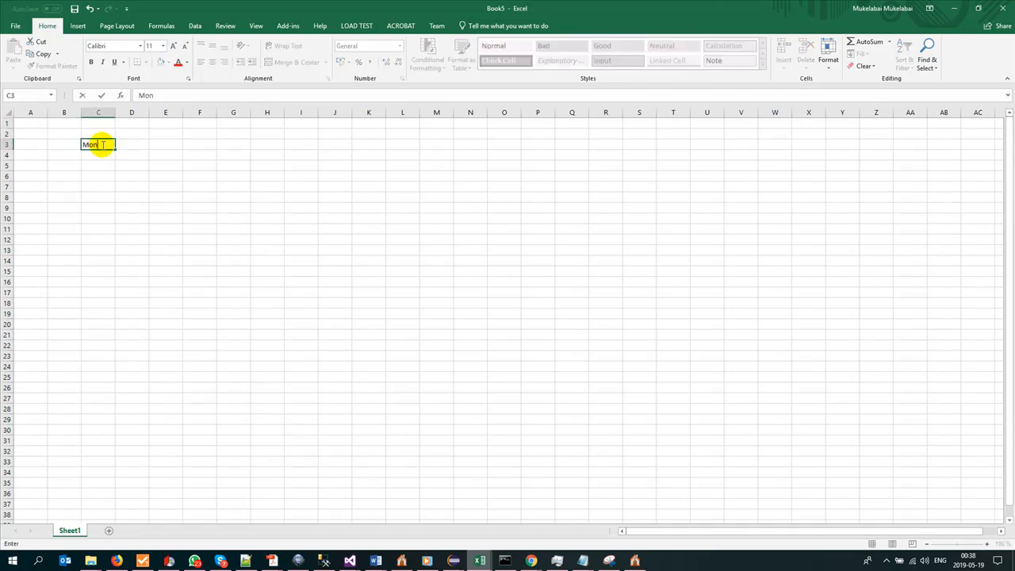
text(th 1)
click(131, 158)
click(100, 145)
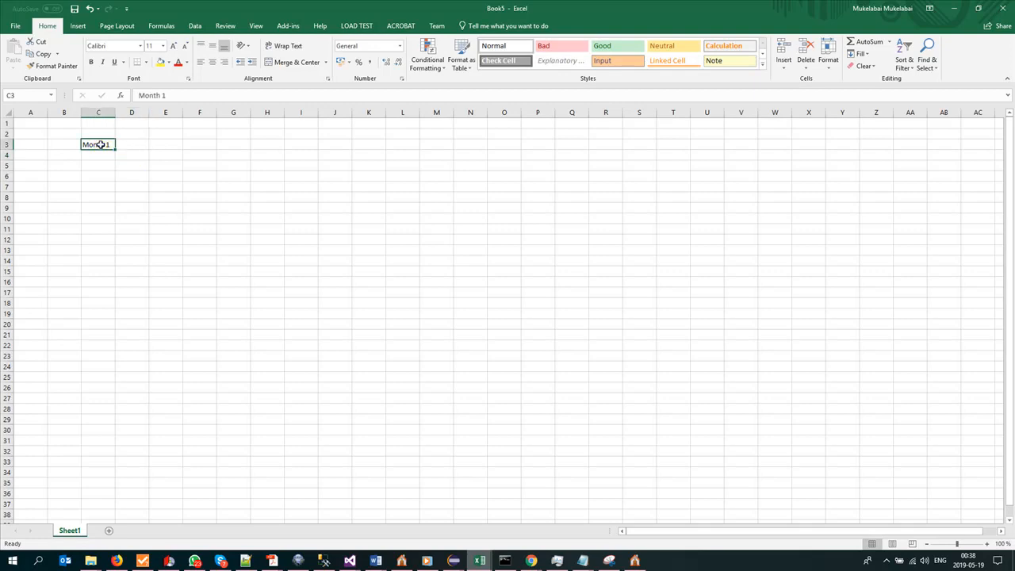
Fill the Month 1 cell down to C22 and change the fill from a series to Copy Cells.
drag(114, 147, 104, 346)
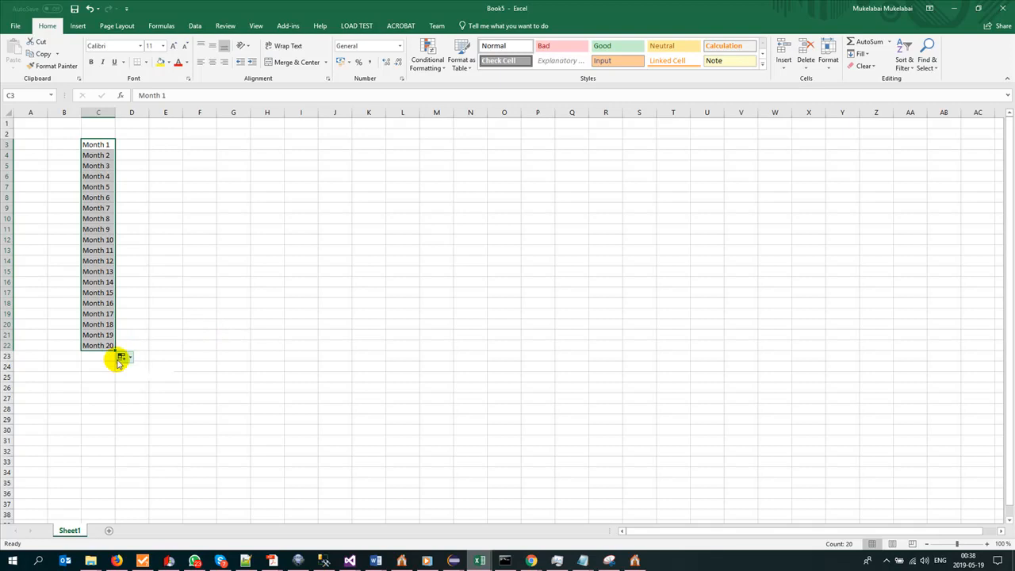
click(125, 357)
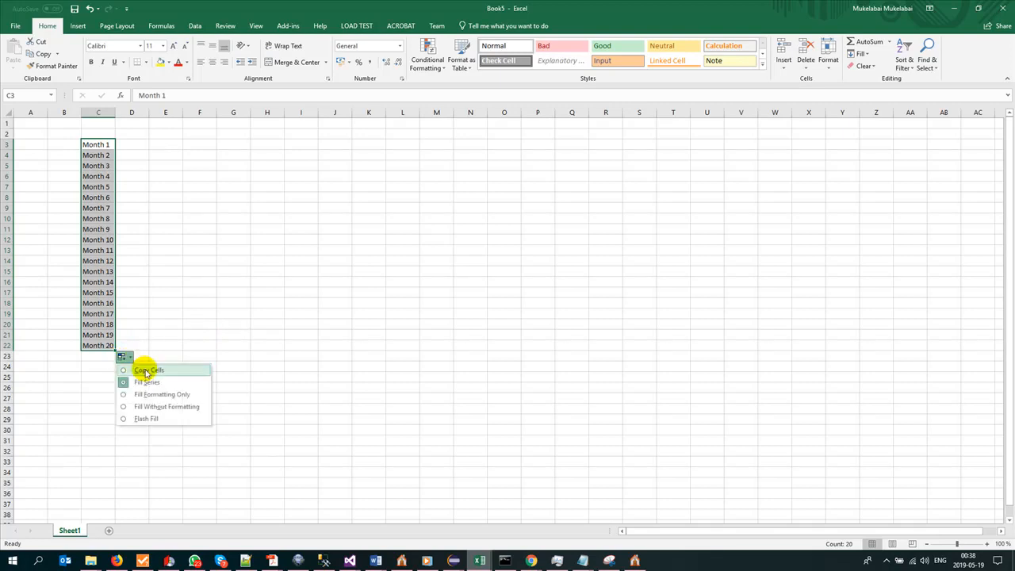
click(148, 371)
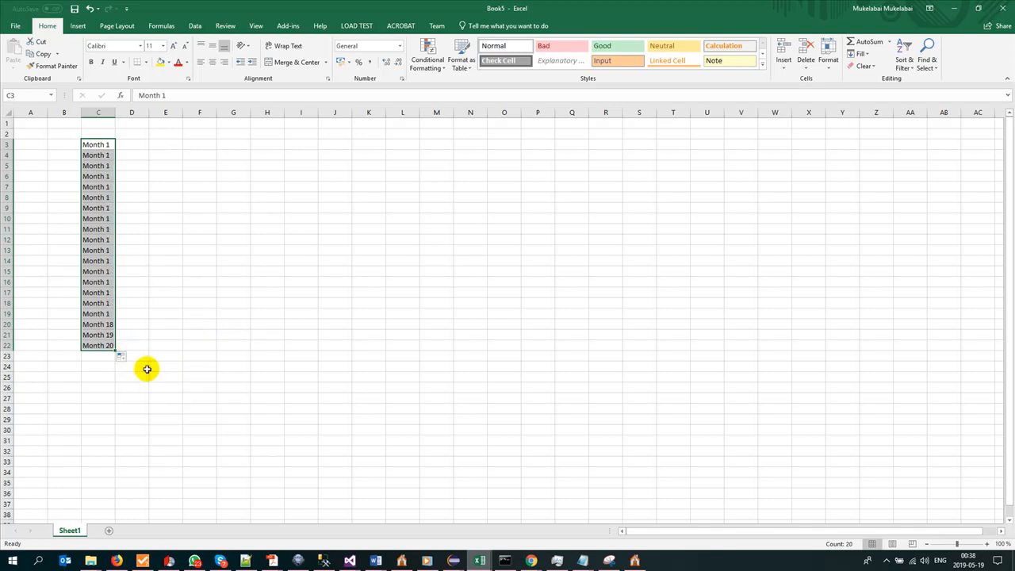
Return to terry_pupils.xlsx and enter 2018-01-01 as the DateOfAdmission of the first 9_AMorning pupil, in cell E122.
key(alt+Tab)
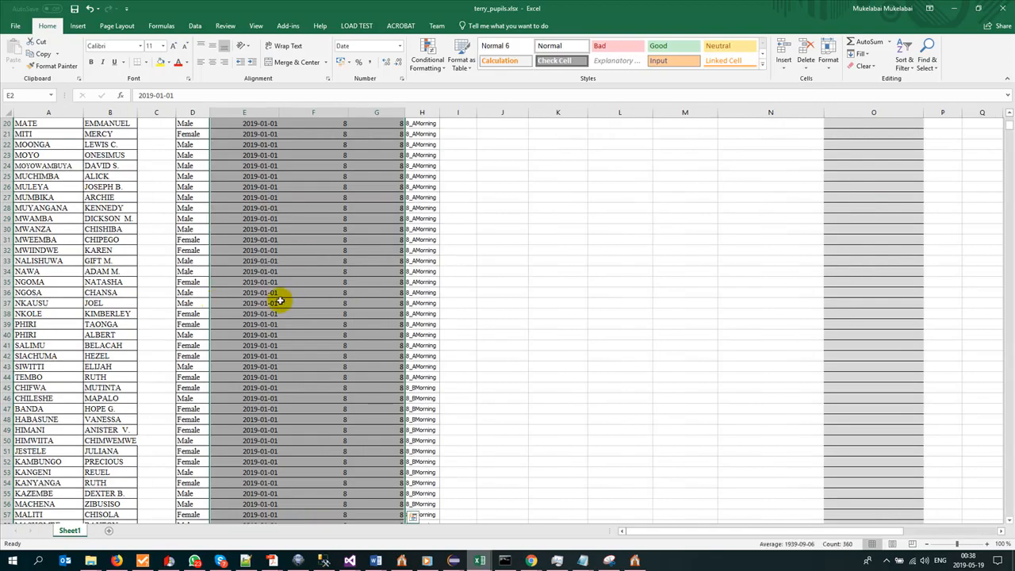
scroll(374, 466, down, 5)
scroll(374, 467, down, 4)
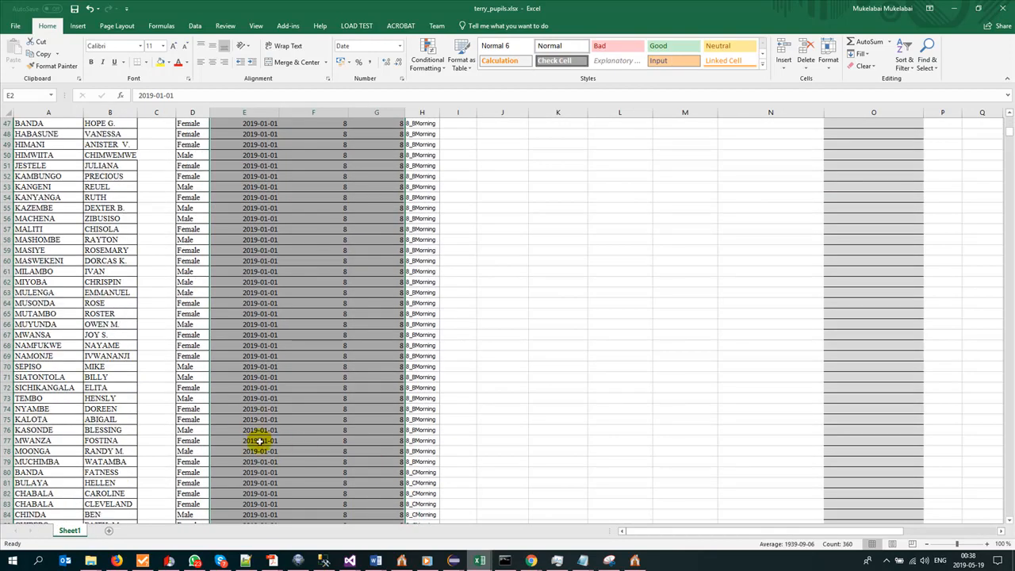
scroll(388, 444, down, 18)
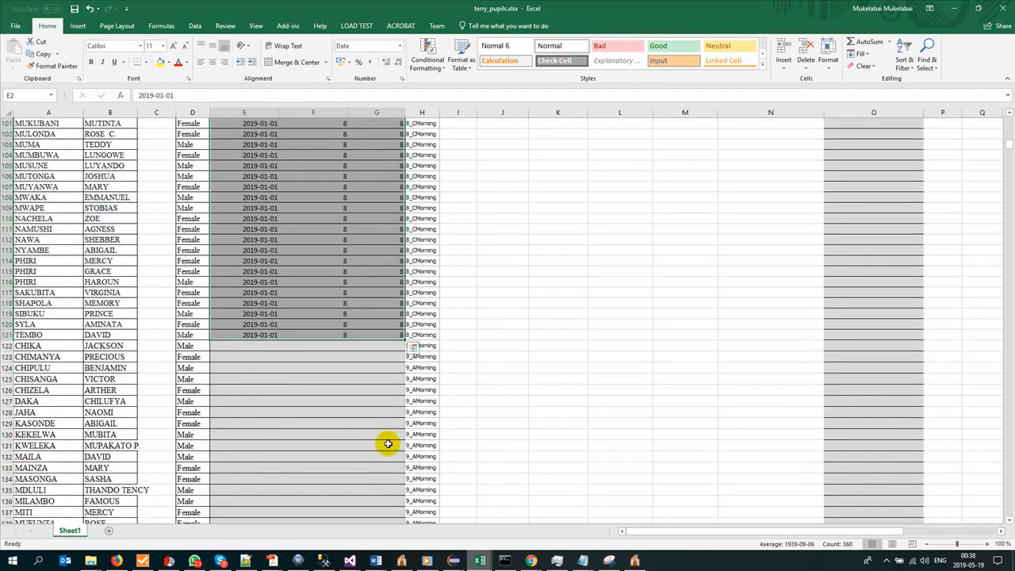
click(351, 347)
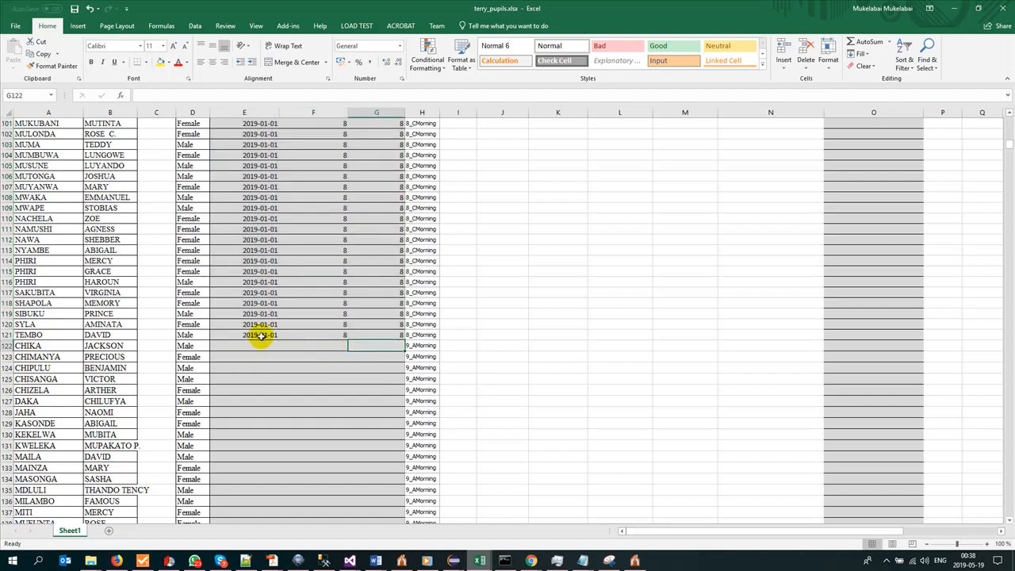
click(334, 335)
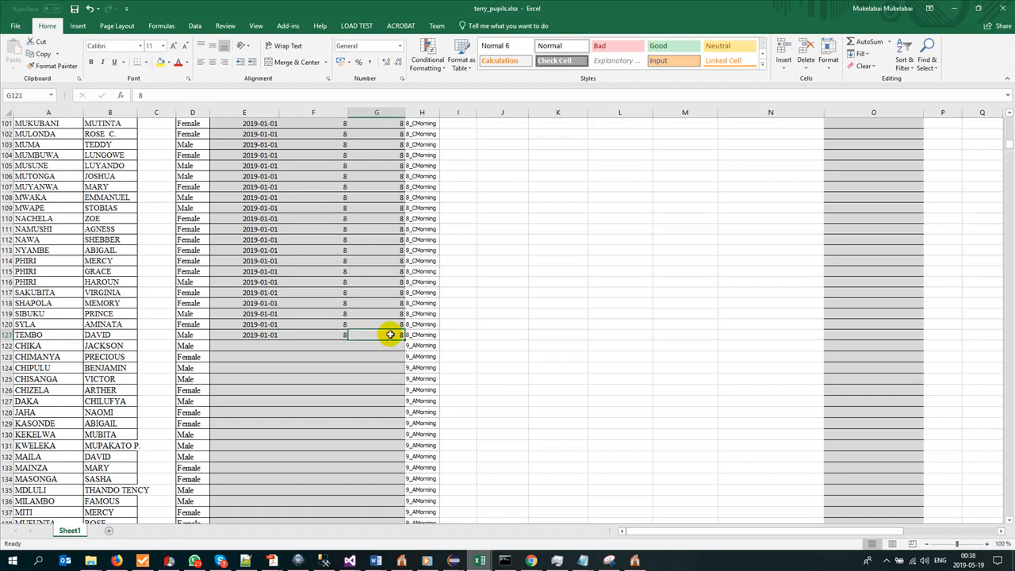
click(256, 346)
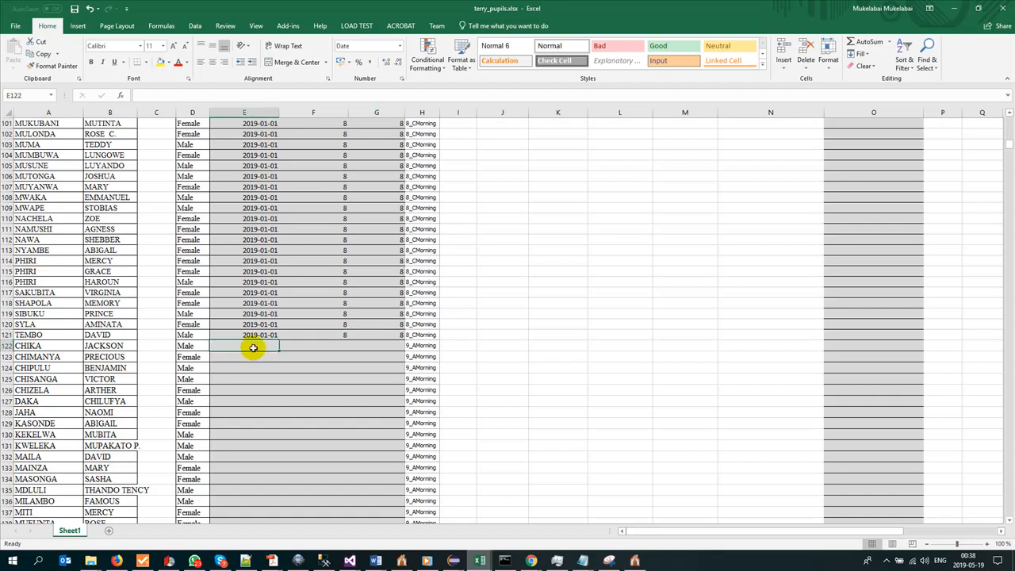
text(2018-01-01)
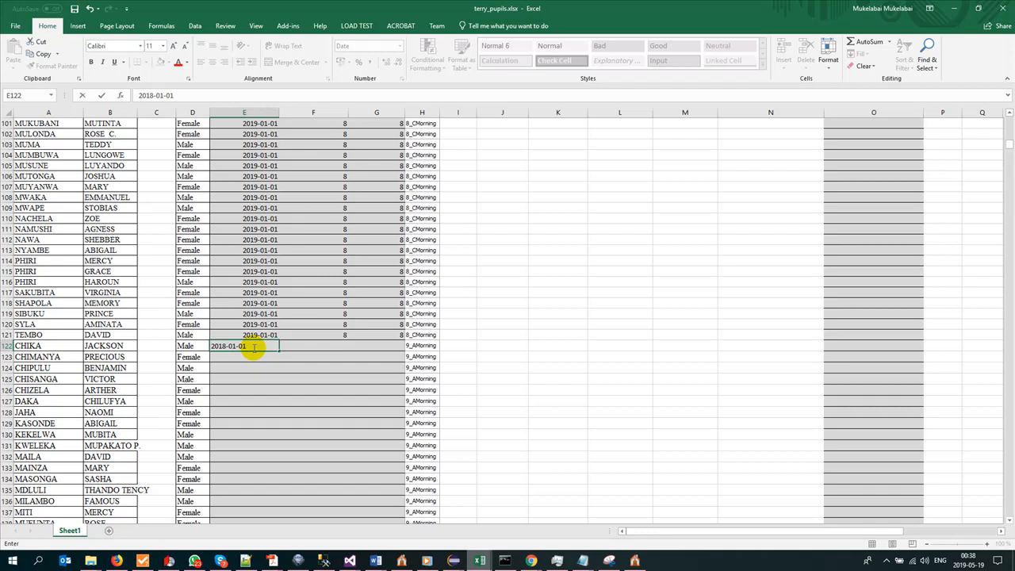
key(Tab)
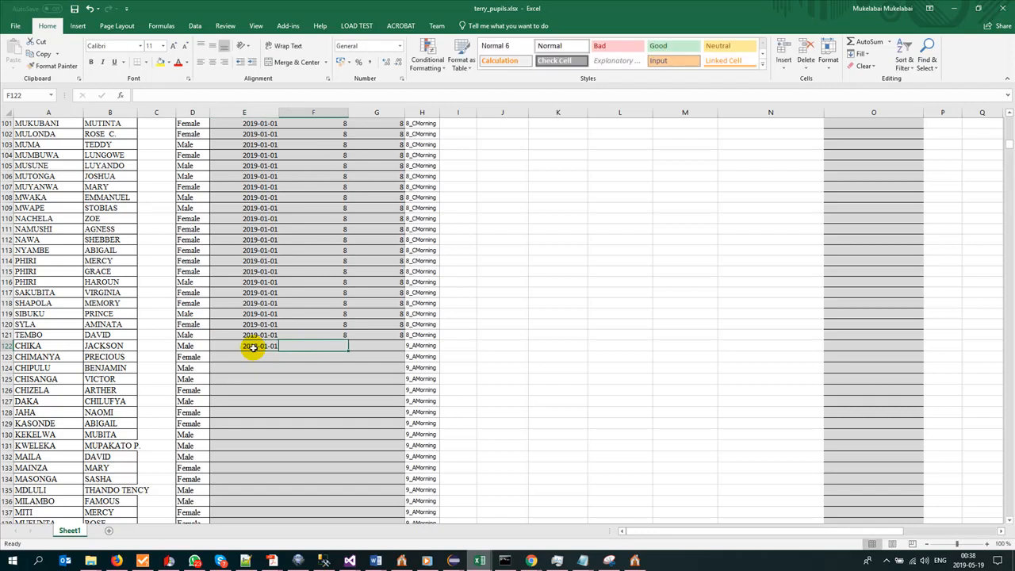
Enter 8 as GradeAdmittedIn and 9 as CurrentGrade for the first 9_AMorning pupil, in F122:G122.
text(8)
key(Tab)
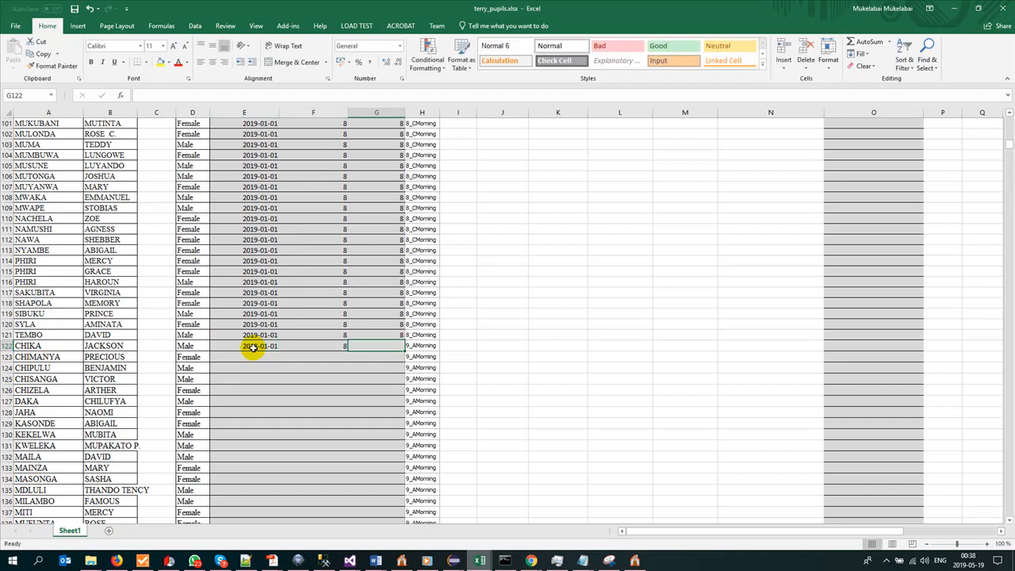
text(9)
key(Return)
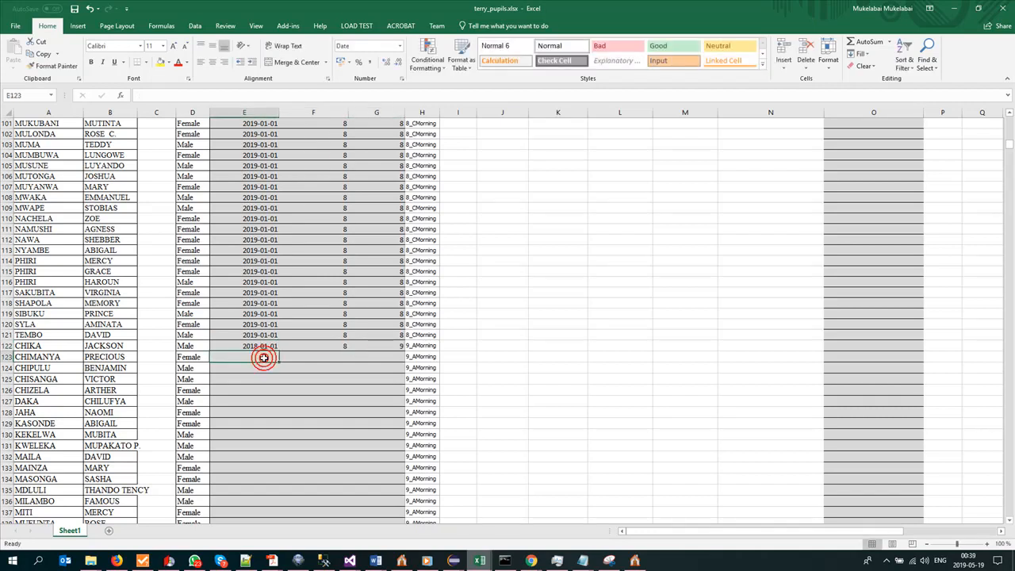
Fill E122:G122 down to row 229, the last 9_CMorning pupil, using Copy Cells instead of a series.
drag(258, 345, 380, 347)
scroll(384, 354, down, 4)
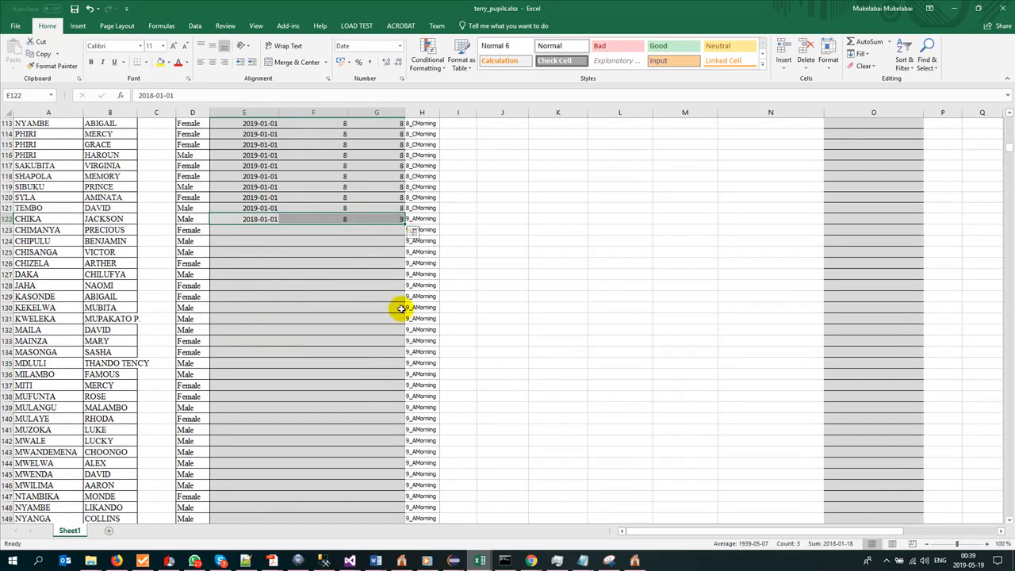
drag(404, 226, 344, 363)
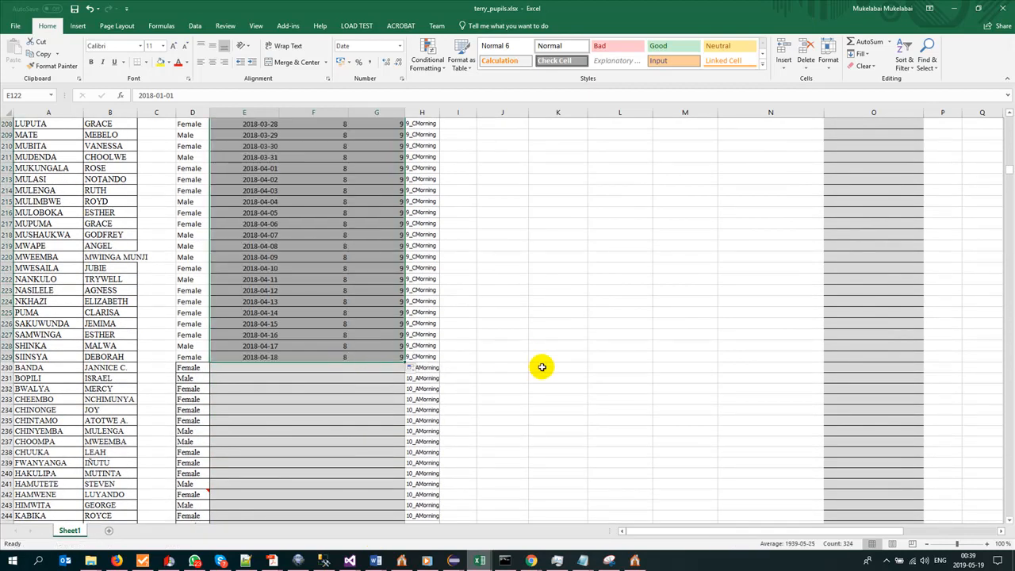
click(412, 369)
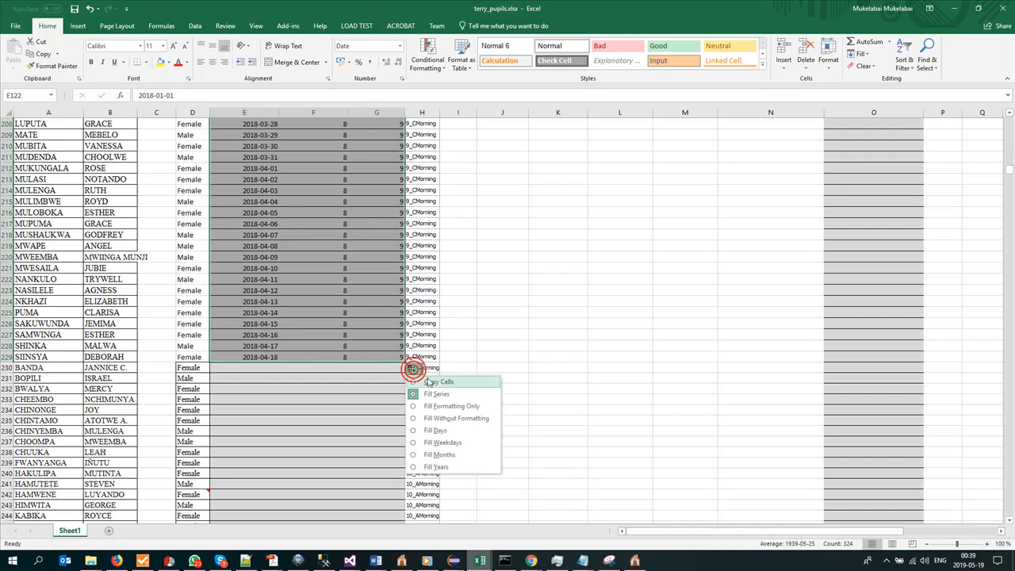
click(428, 379)
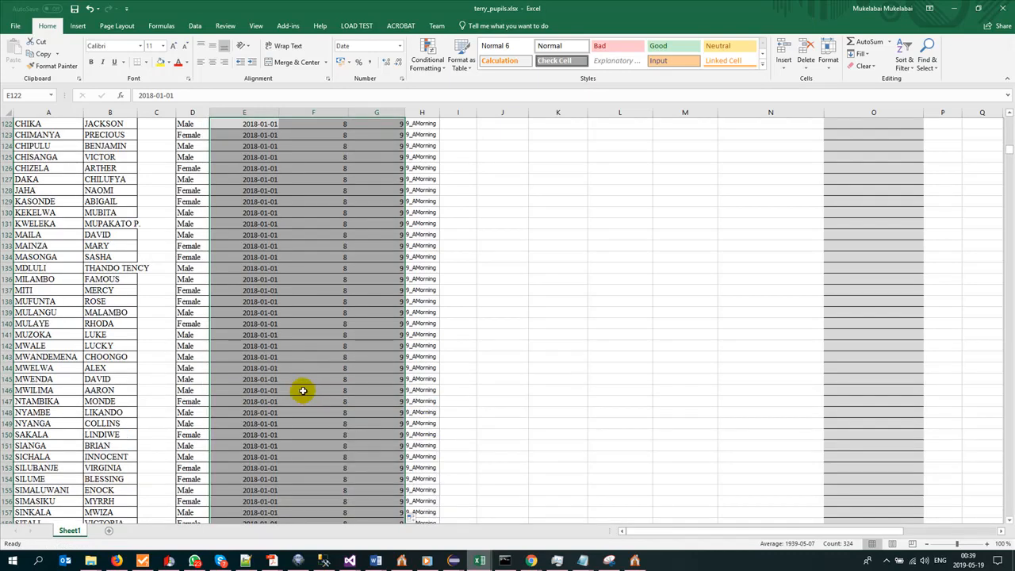
scroll(303, 390, down, 20)
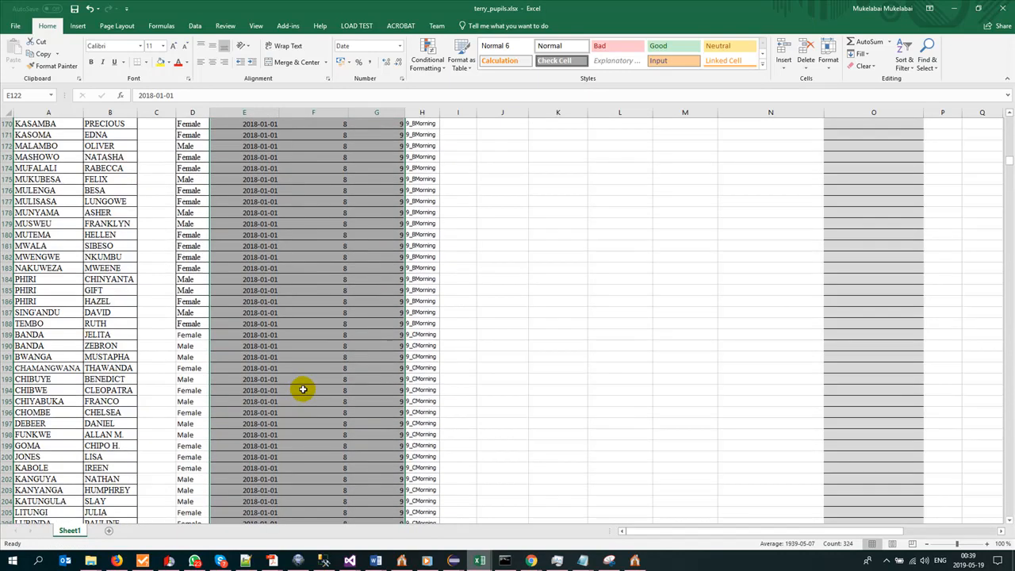
scroll(303, 389, down, 12)
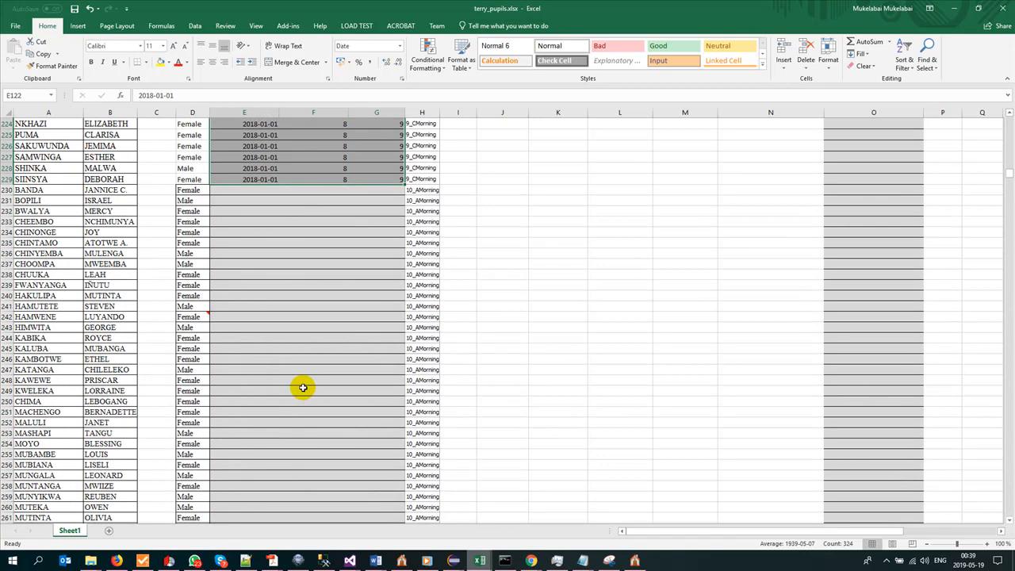
scroll(303, 387, up, 2)
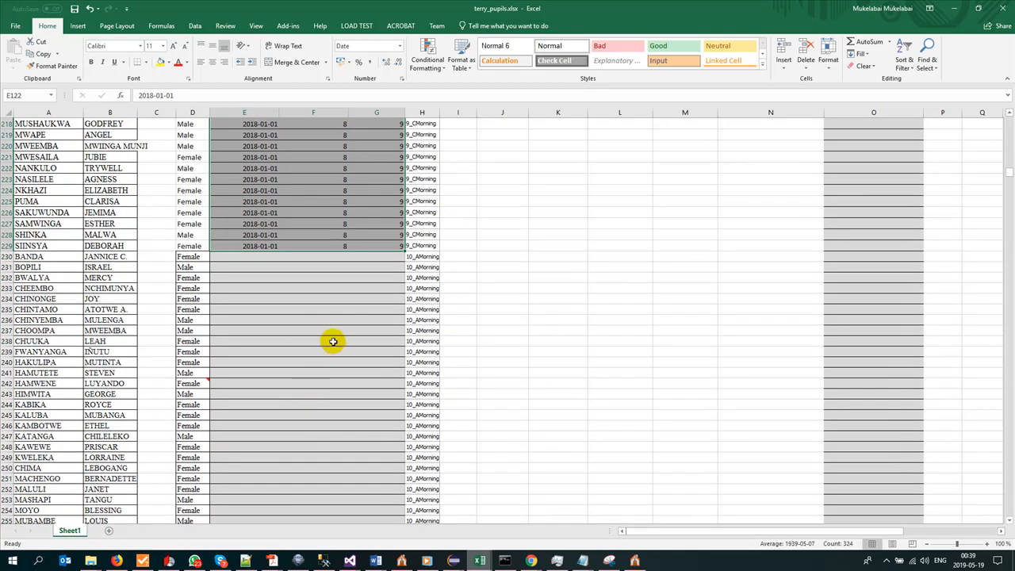
Enter 2019-01-01, 10 and 10 as admission date, grade admitted and current grade of the first 10_AMorning pupil, in E230:G230.
click(255, 257)
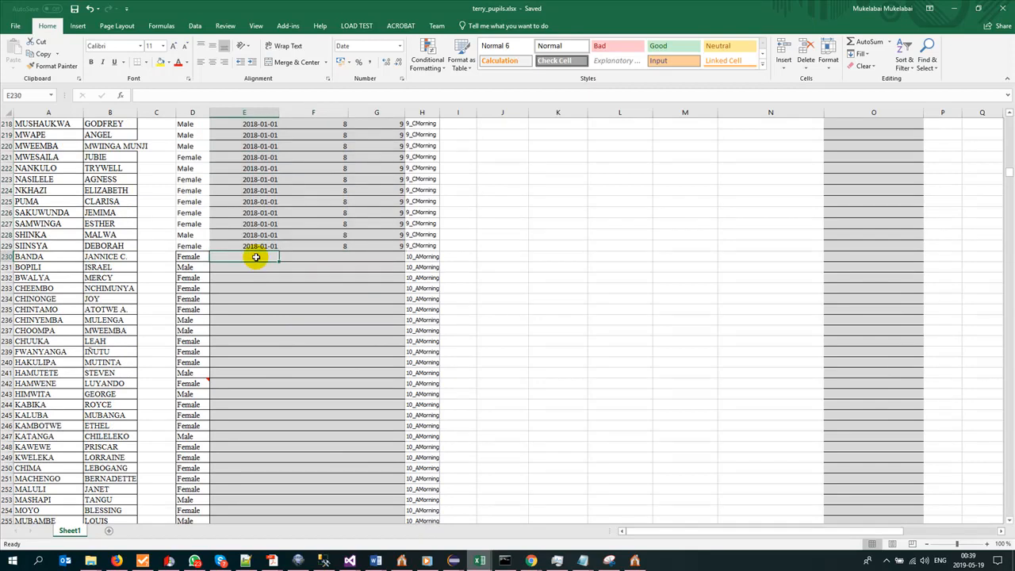
text(2019)
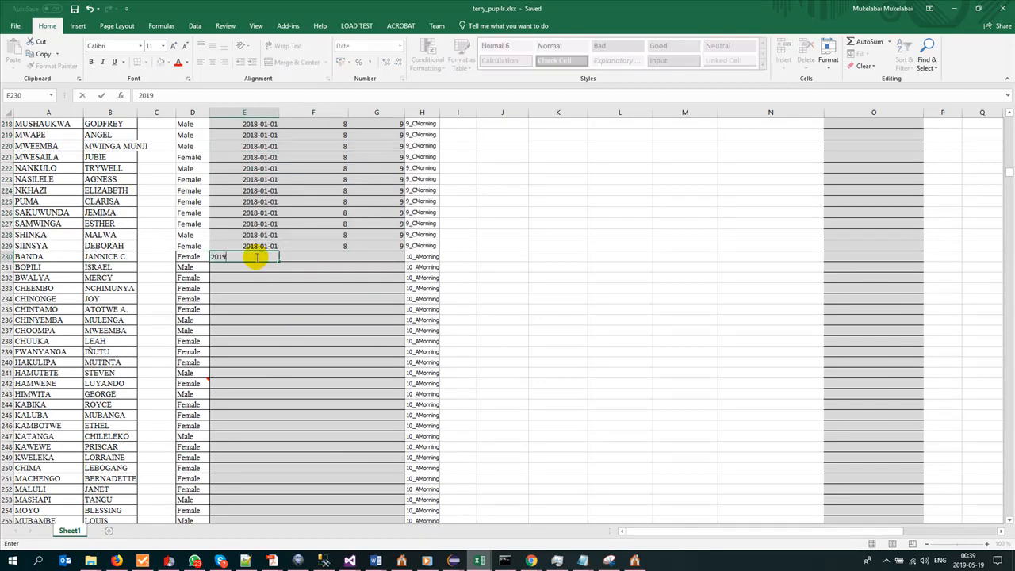
text(-01-01)
key(Tab)
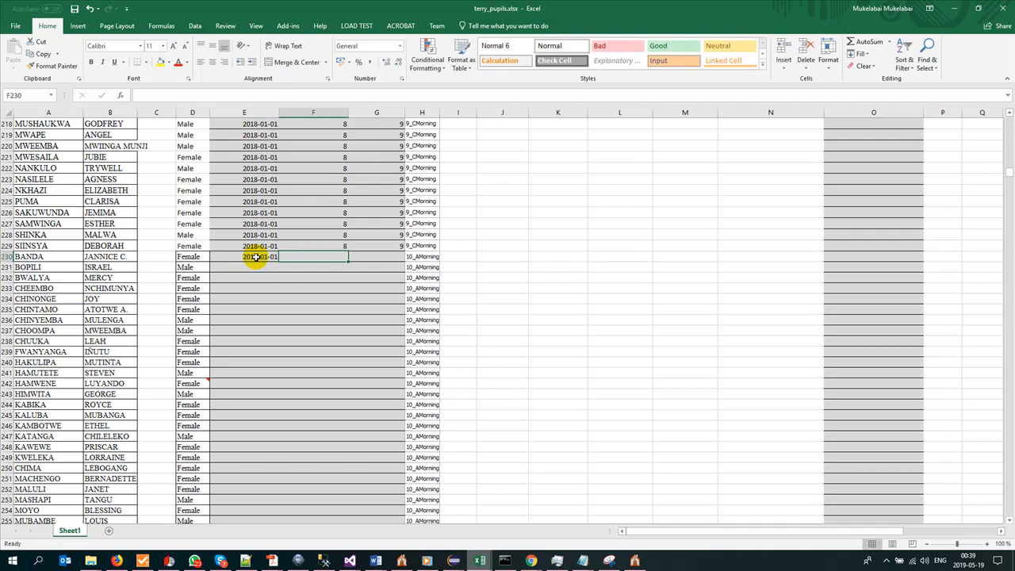
text(10)
key(Tab)
text(10)
key(Return)
Fill E230:G230 down to row 327, the last 10_BMorning pupil, using Copy Cells instead of a series.
drag(255, 258, 371, 189)
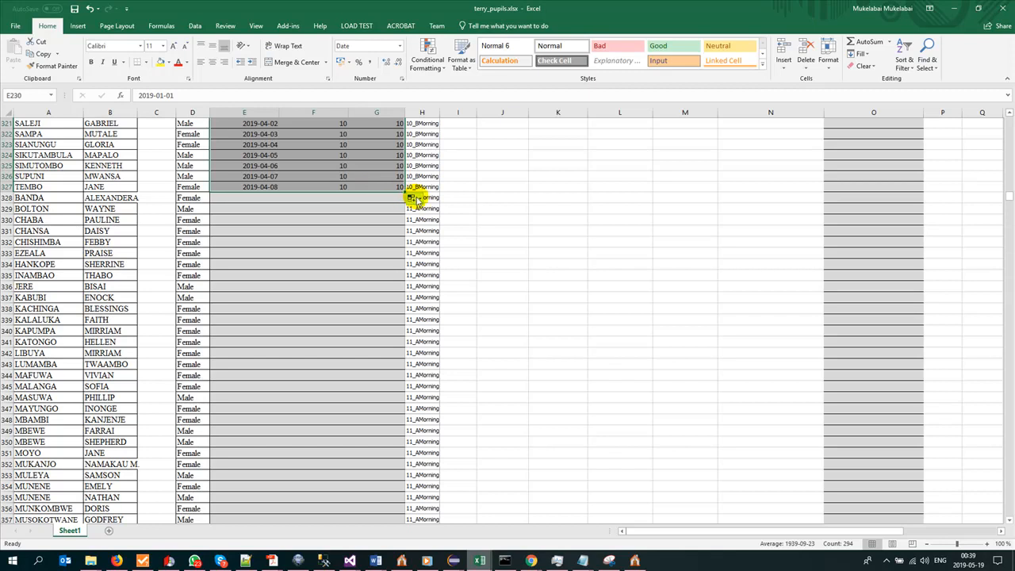
click(413, 197)
click(430, 211)
scroll(339, 245, up, 10)
scroll(351, 369, down, 5)
scroll(350, 371, down, 7)
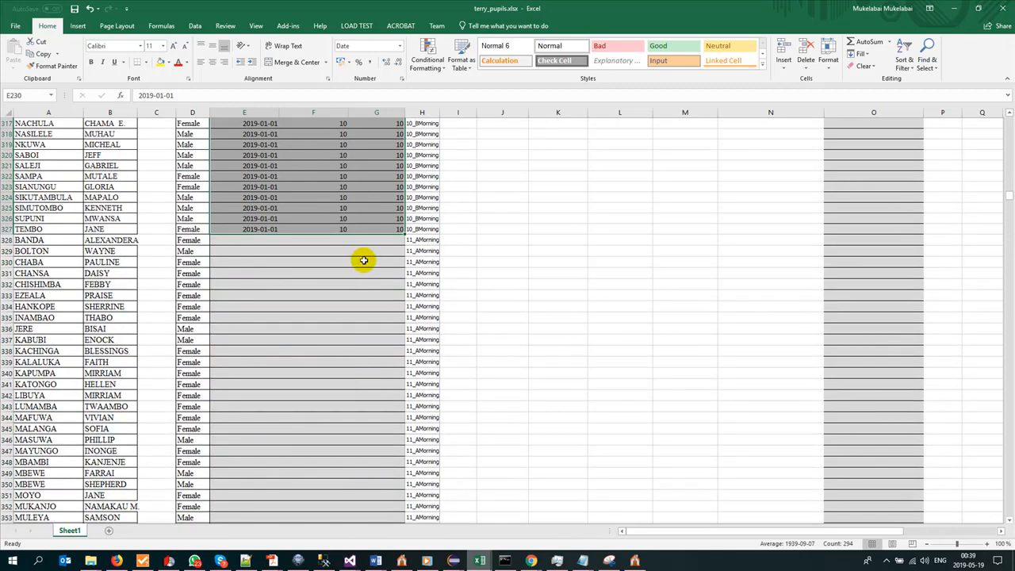
Enter 2018-01-01, 10 and 11 as admission date, grade admitted and current grade of the first 11_AMorning pupil, in E328:G328.
click(345, 240)
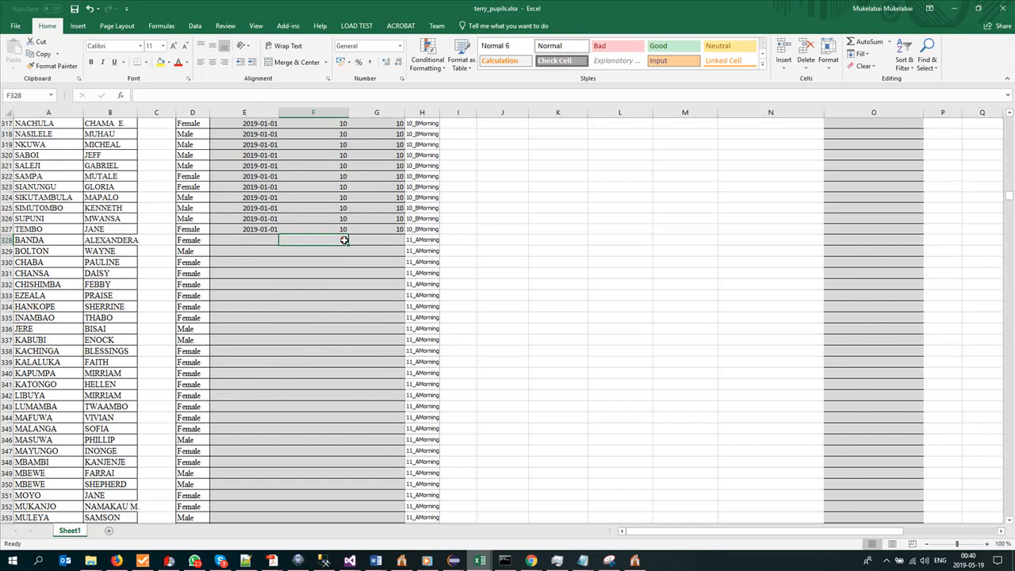
click(261, 237)
text(2018-)
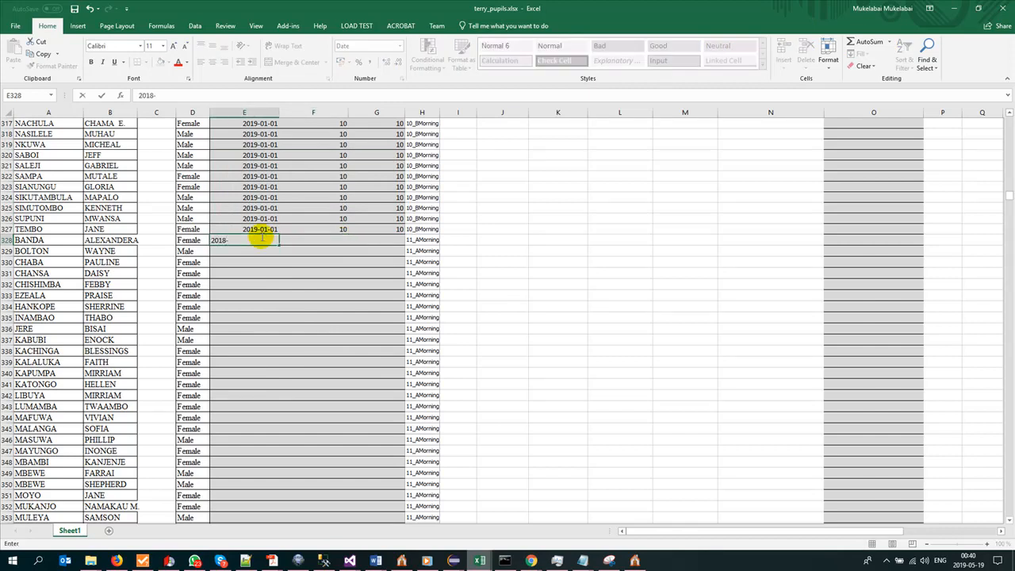
text(01-01)
key(Tab)
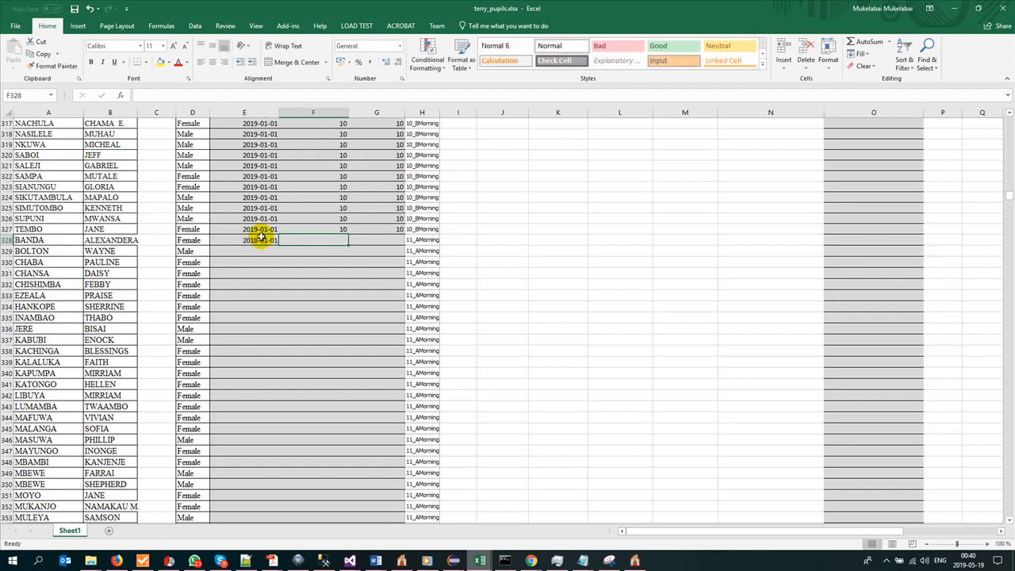
text(10)
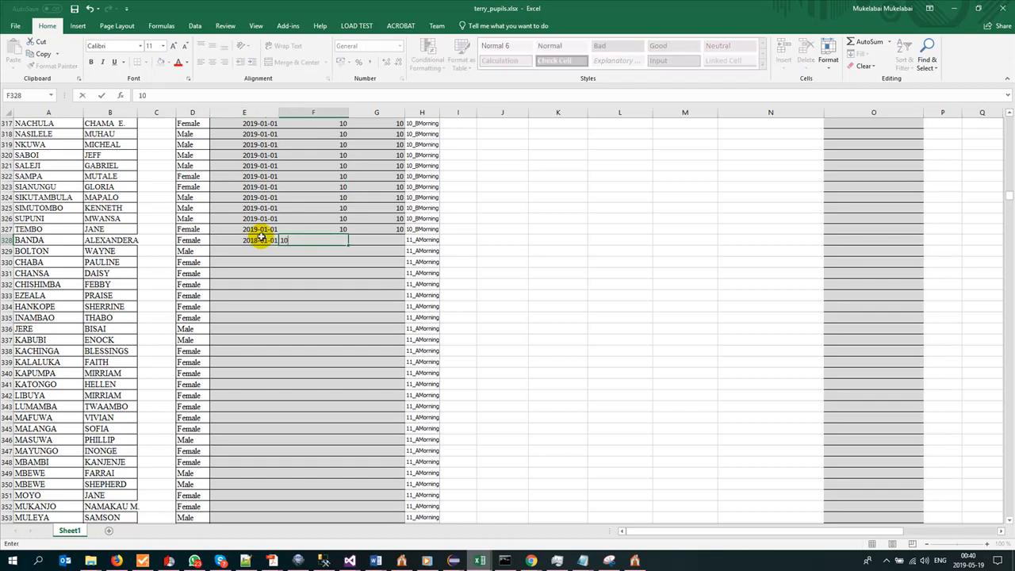
key(Tab)
text(11)
key(Return)
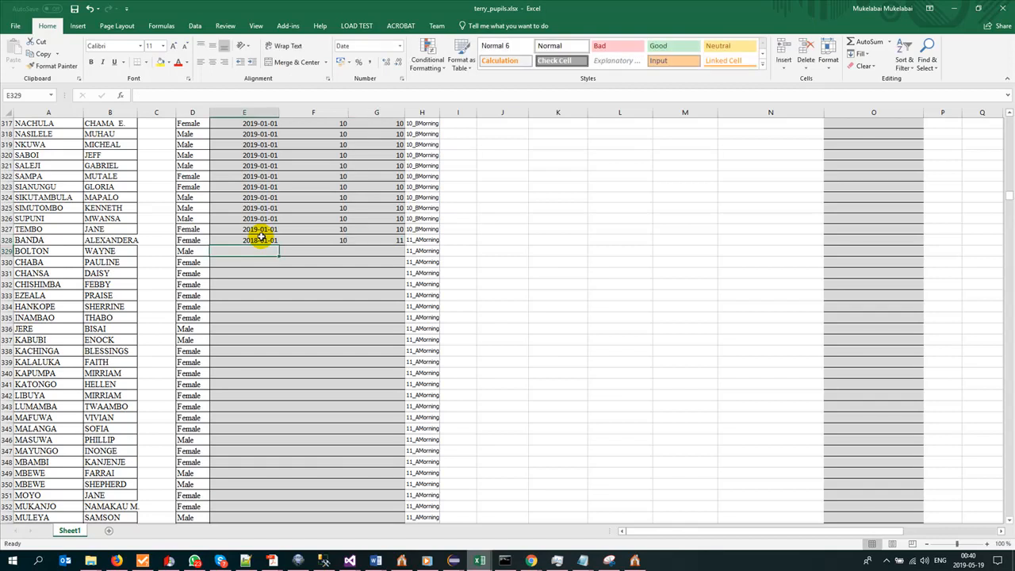
Fill E328:G328 down to row 409, the last 11_BMorning pupil, using Copy Cells instead of a series.
drag(258, 242, 356, 410)
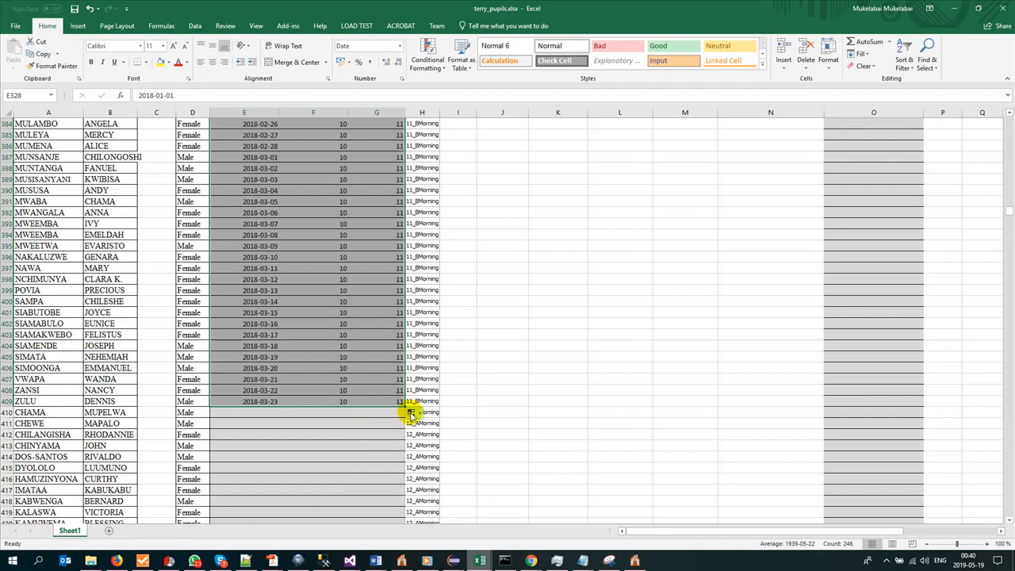
click(411, 412)
click(428, 422)
scroll(333, 424, up, 18)
scroll(333, 424, down, 20)
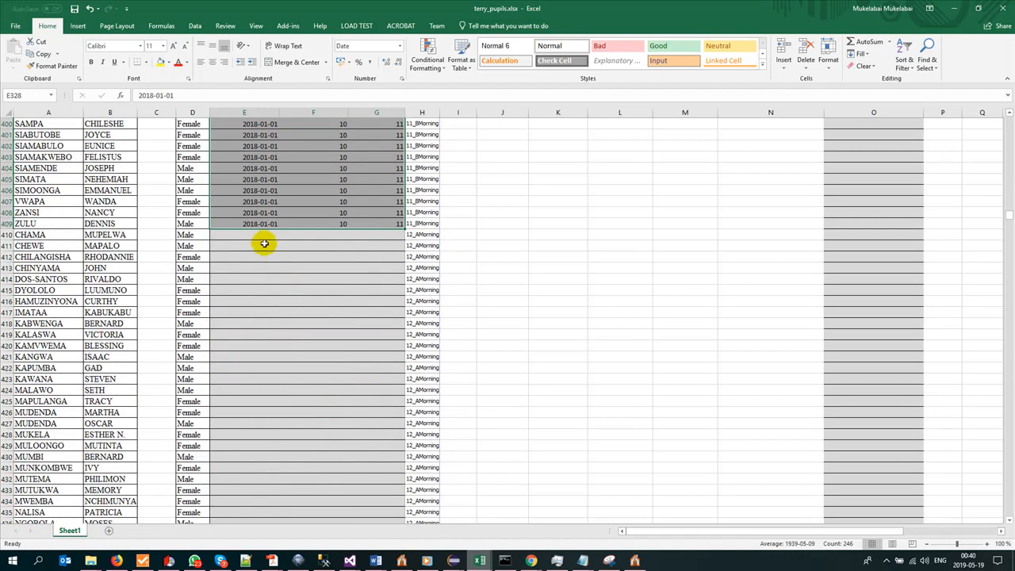
Enter 2017-01-01, 10 and 12 as admission date, grade admitted and current grade of the first 12_AMorning pupil, in E410:G410.
click(260, 235)
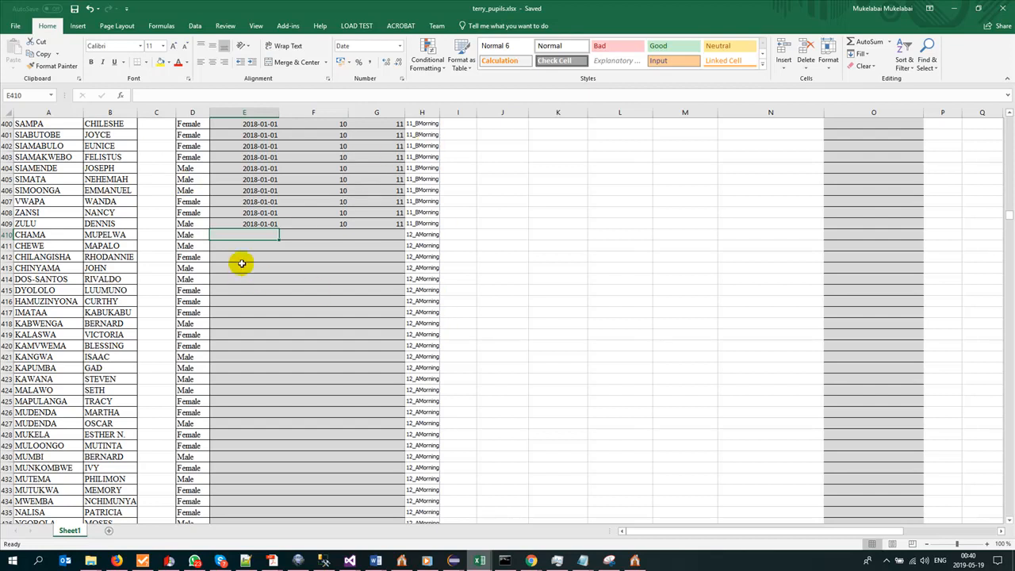
click(301, 246)
click(248, 235)
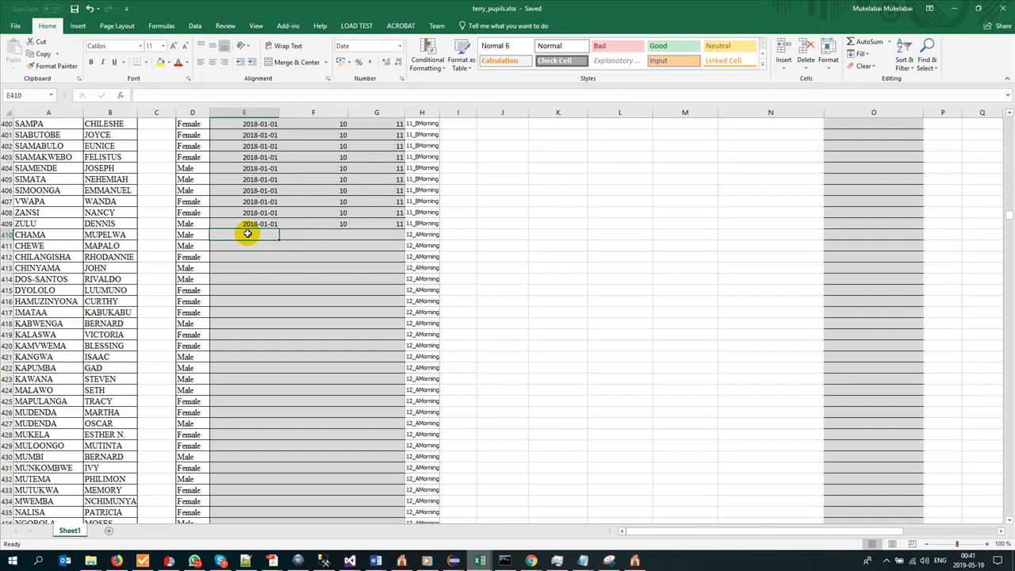
text(2017-01-01)
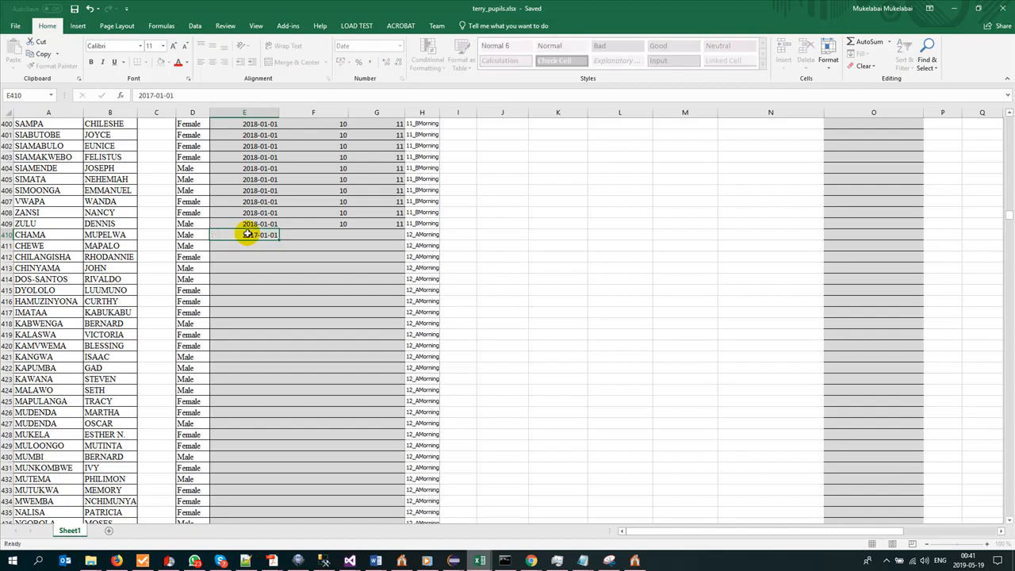
key(Tab)
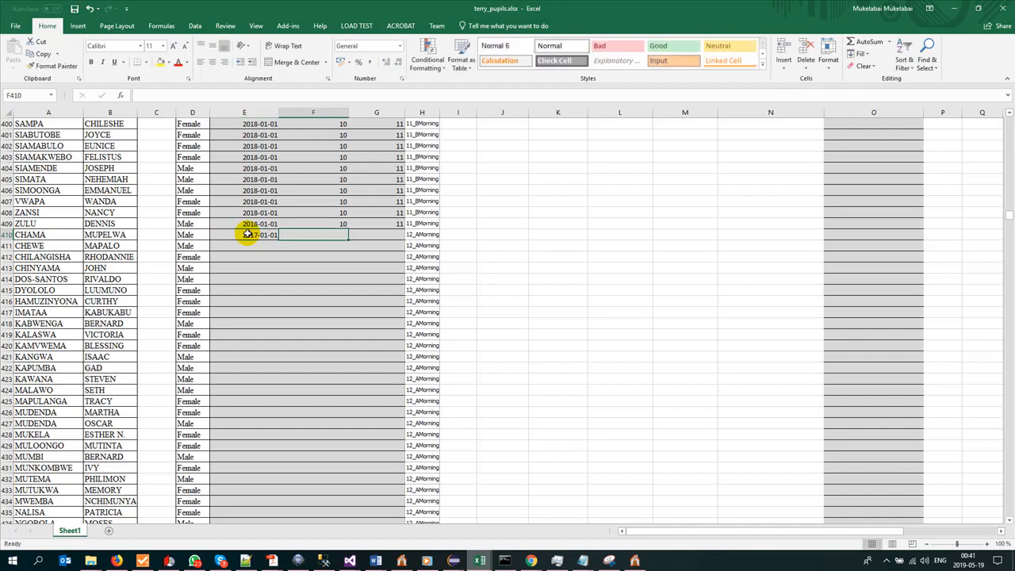
text(10)
key(Tab)
text(12)
key(Return)
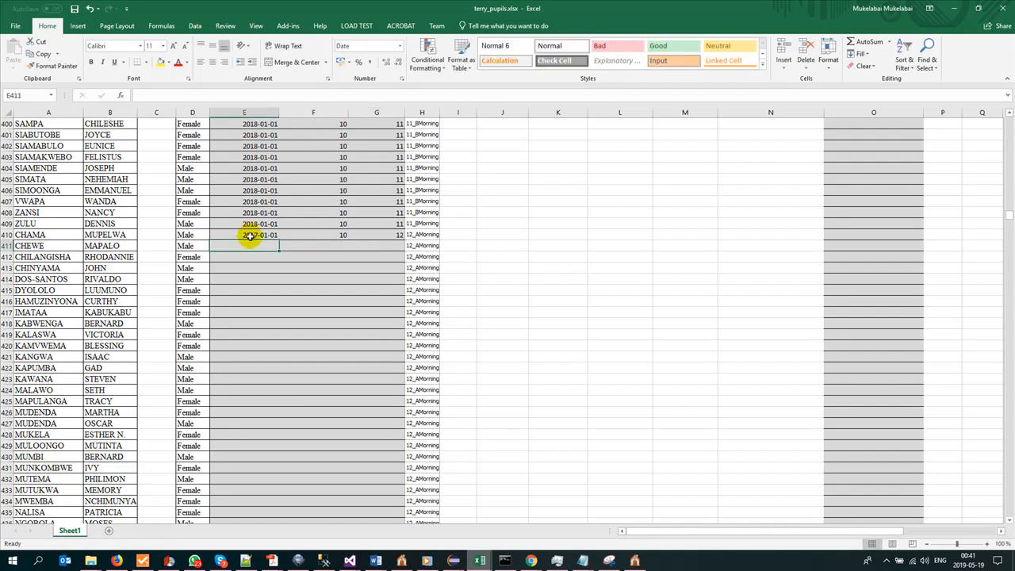
Fill E410:G410 down to row 534, the last 12_CMorning pupil, using Copy Cells instead of a series.
drag(261, 235, 356, 489)
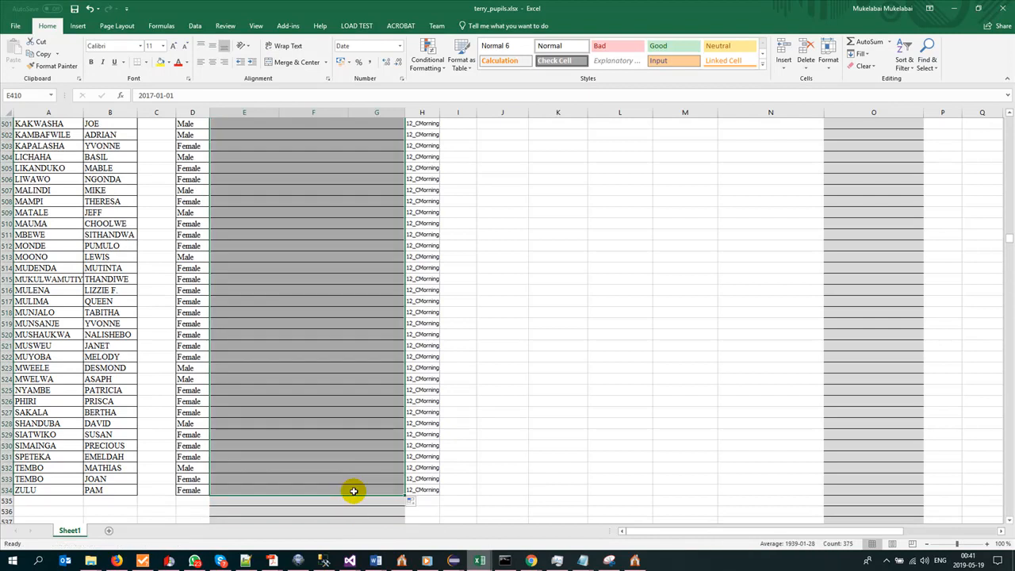
click(411, 502)
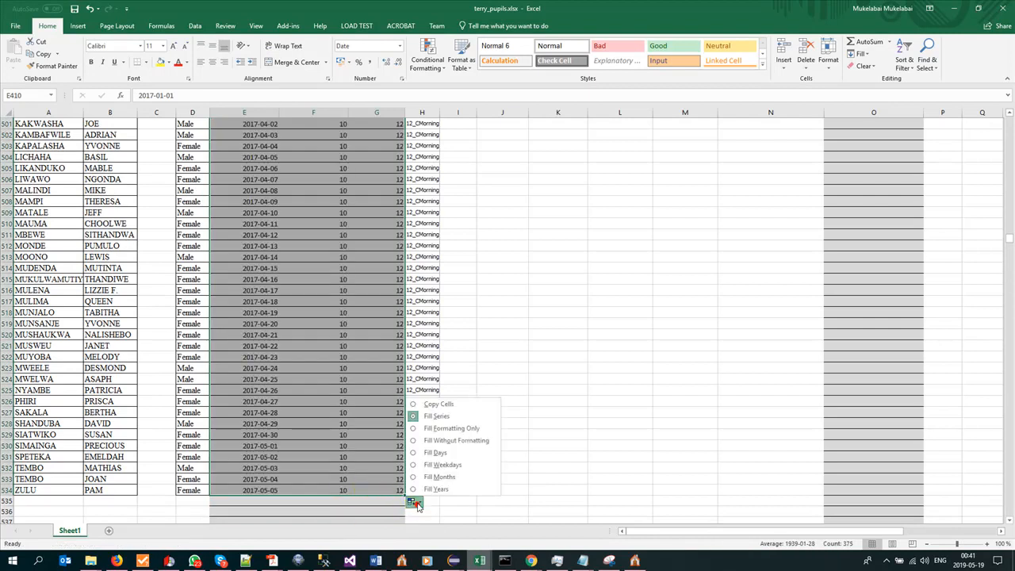
click(429, 401)
scroll(286, 427, down, 13)
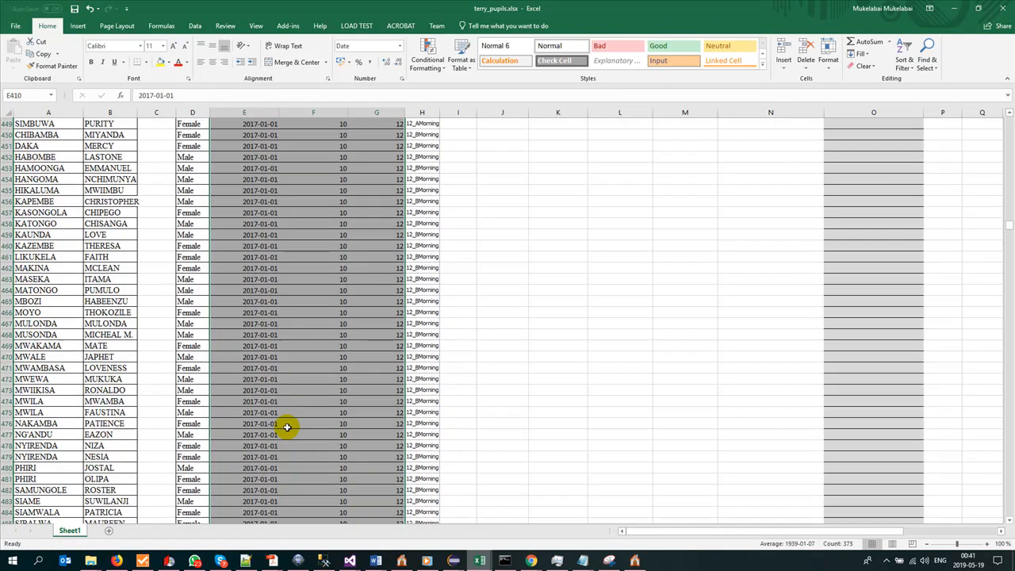
scroll(287, 427, up, 20)
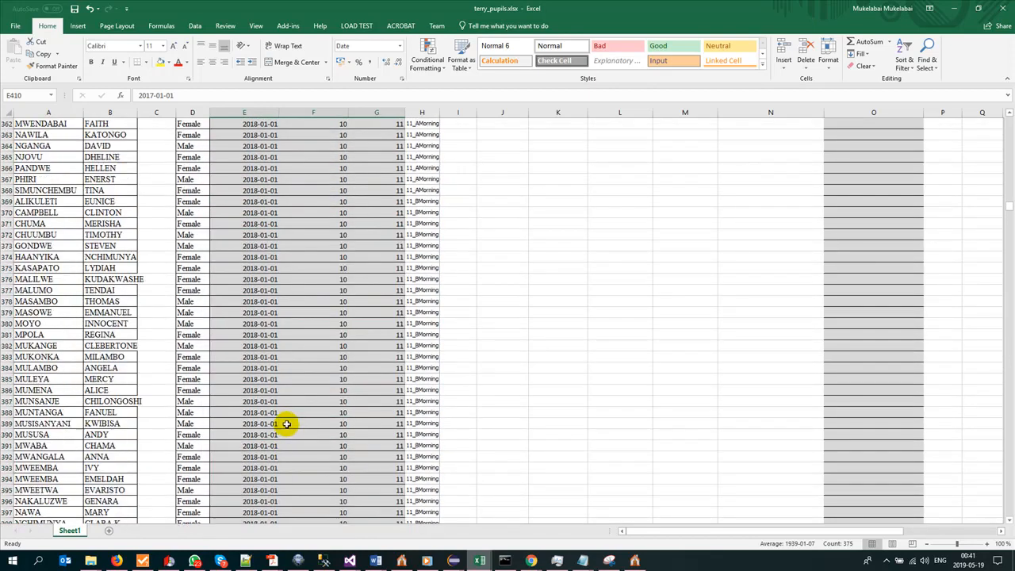
scroll(287, 423, up, 20)
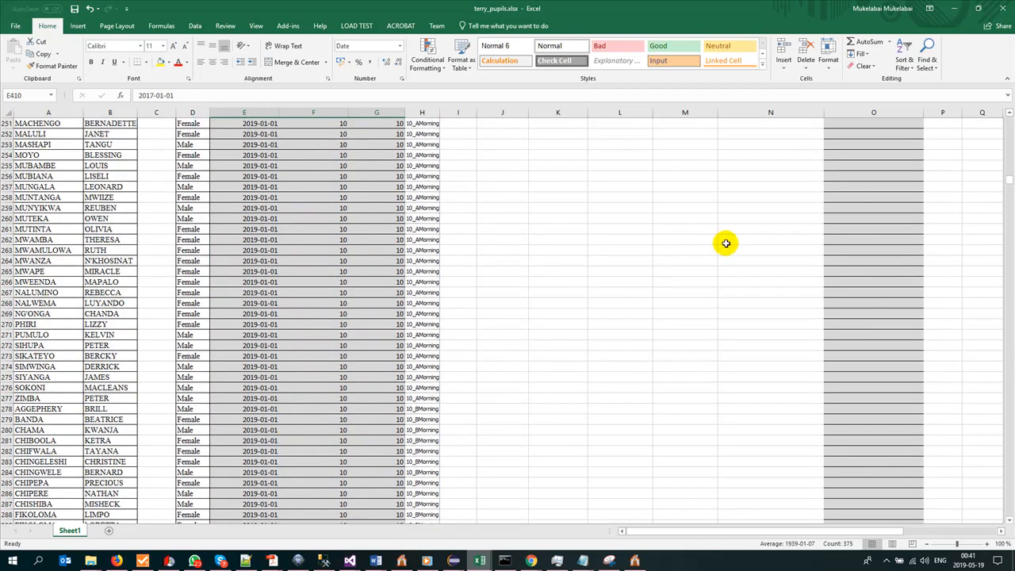
Return to the first pupil's row and inspect the ParentType and ParentName cells, N2 and O2.
drag(1009, 181, 1005, 119)
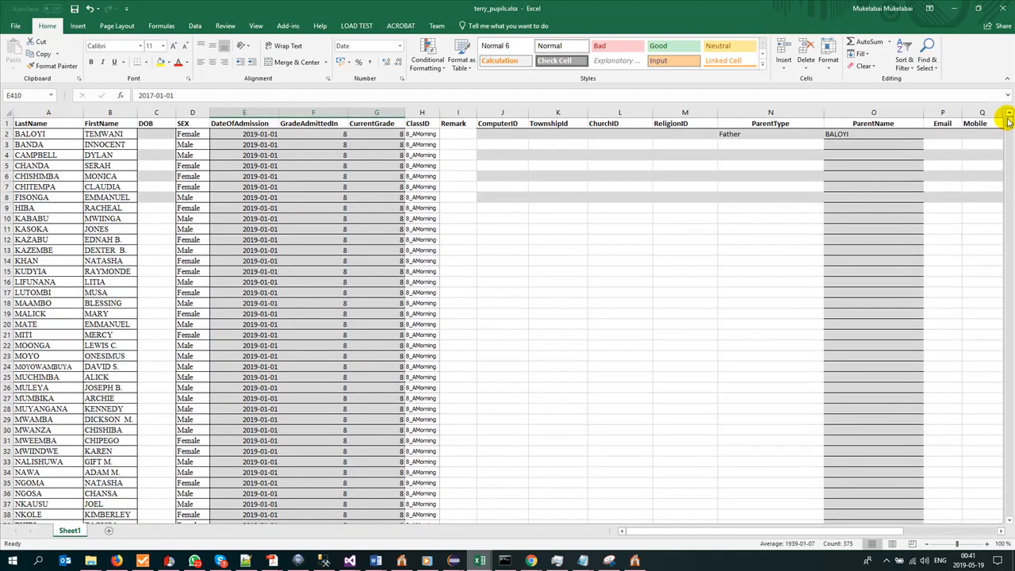
click(283, 155)
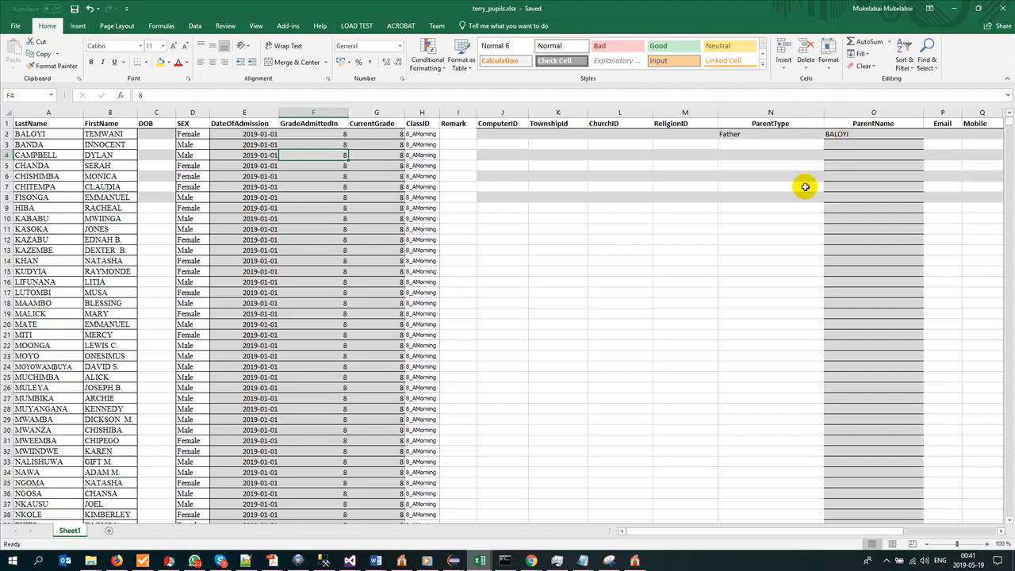
click(763, 136)
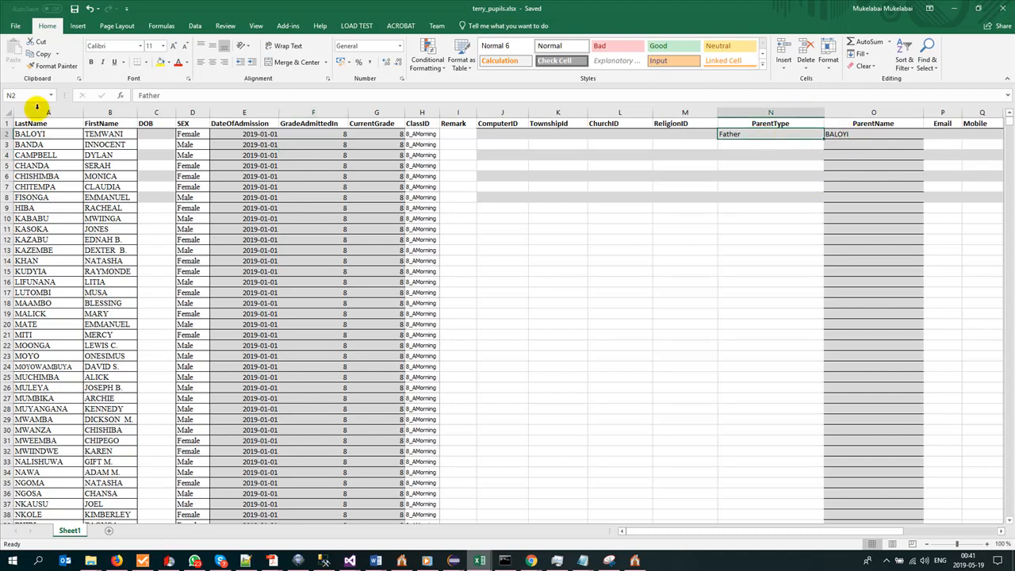
click(839, 134)
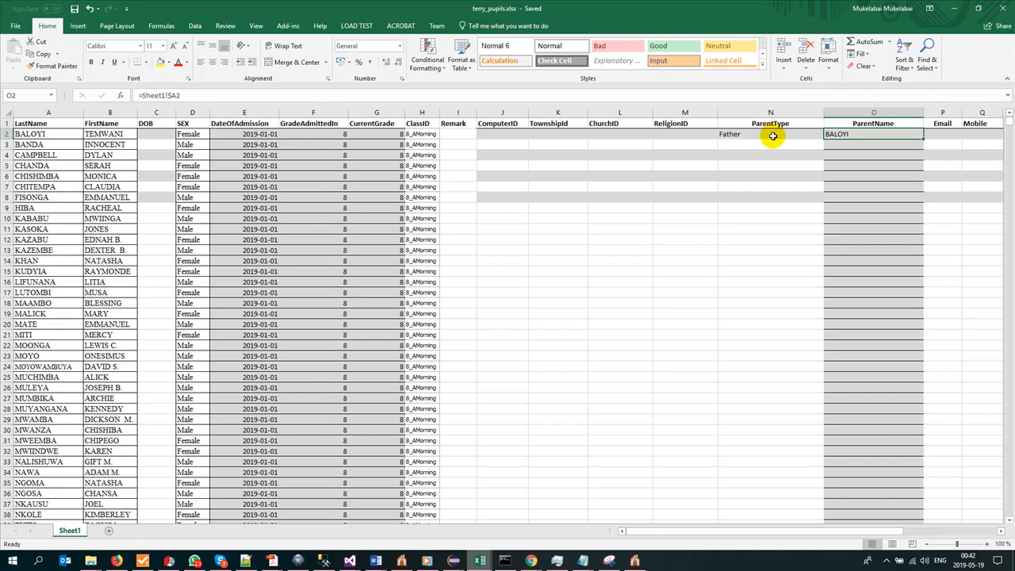
Fill the ParentType and ParentName cells N2:O2 down to row 534, the last 12_CMorning pupil, and check that row's parent formula.
drag(772, 136, 856, 136)
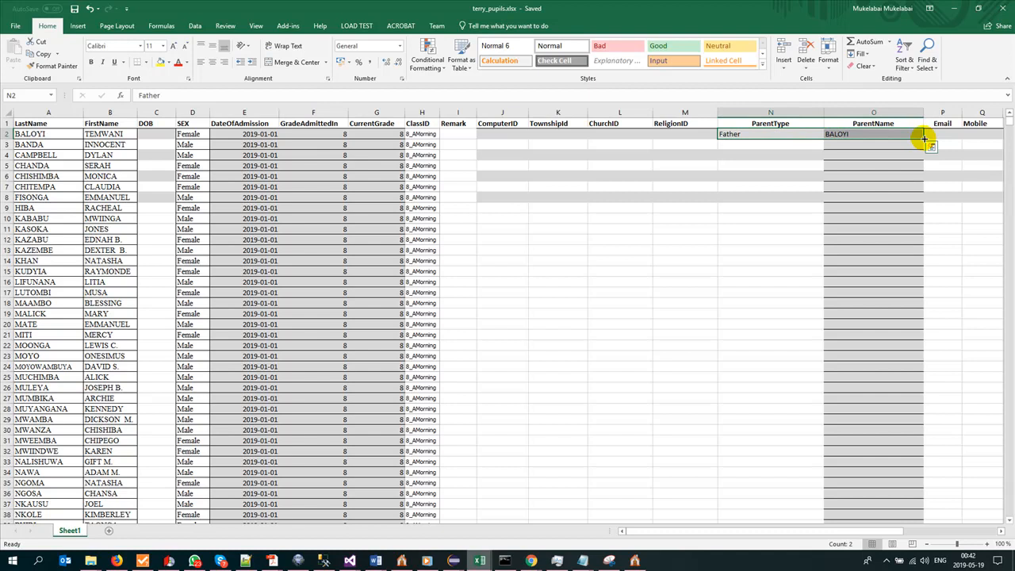
drag(924, 139, 947, 470)
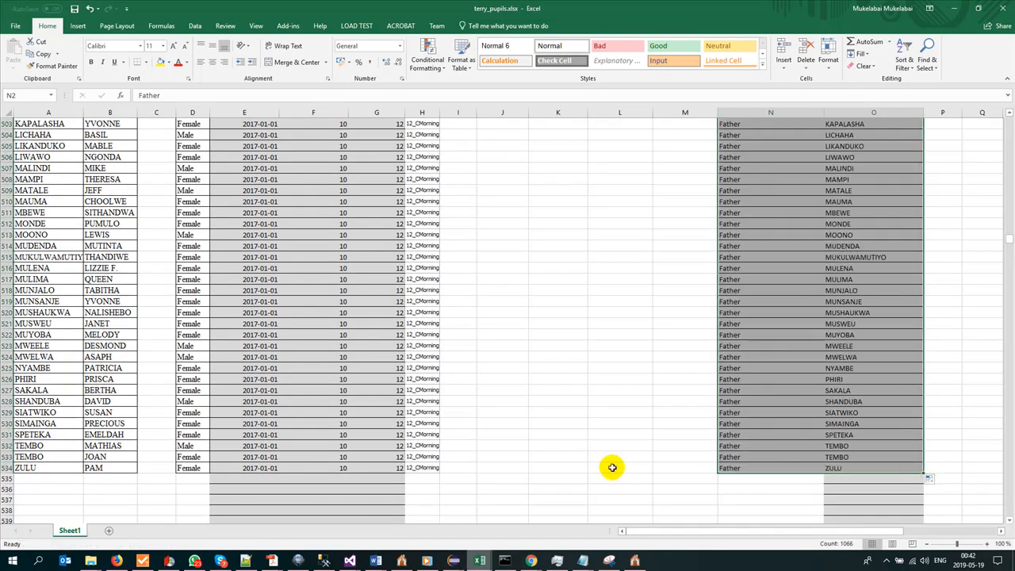
click(7, 467)
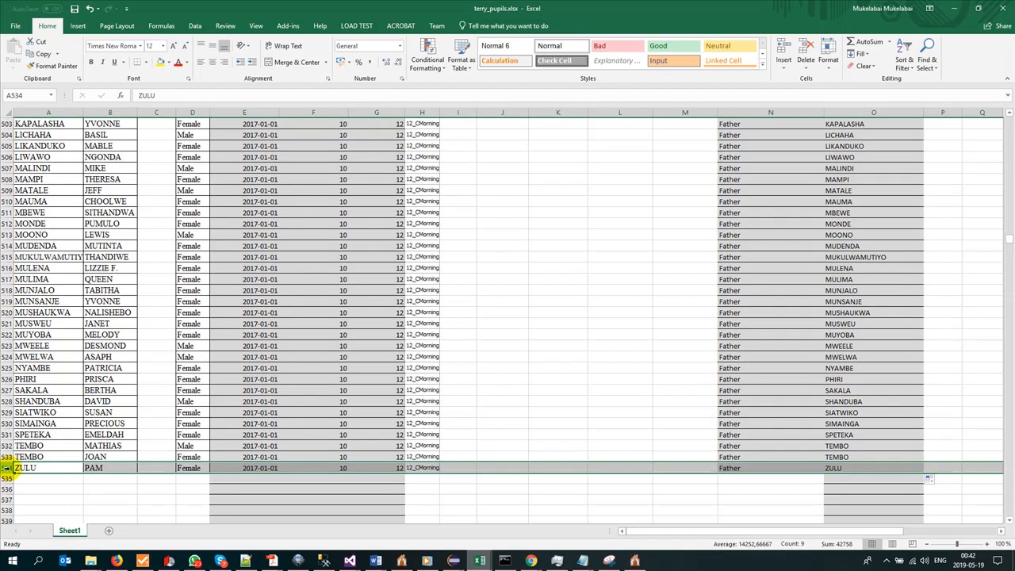
click(866, 467)
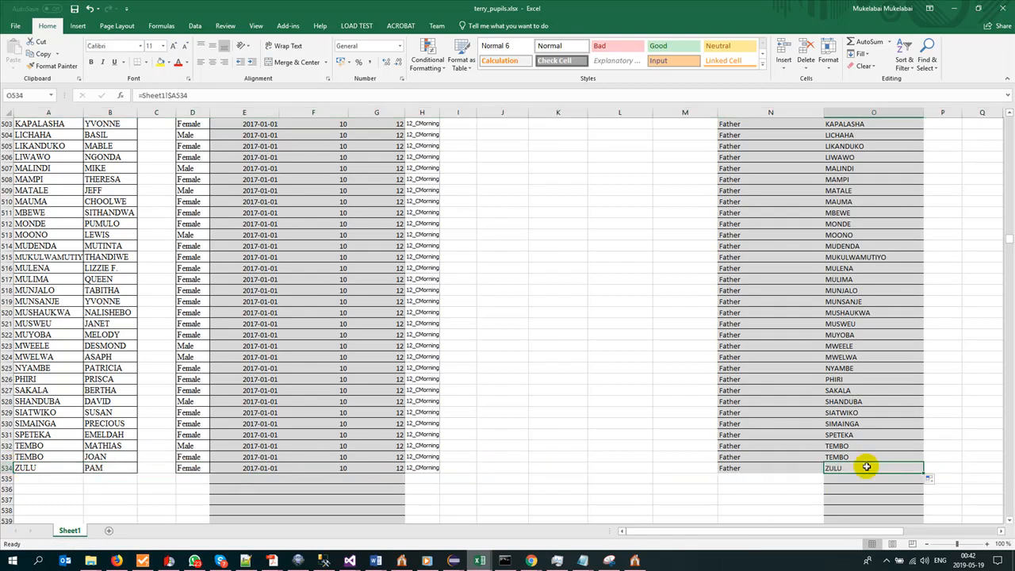
click(932, 479)
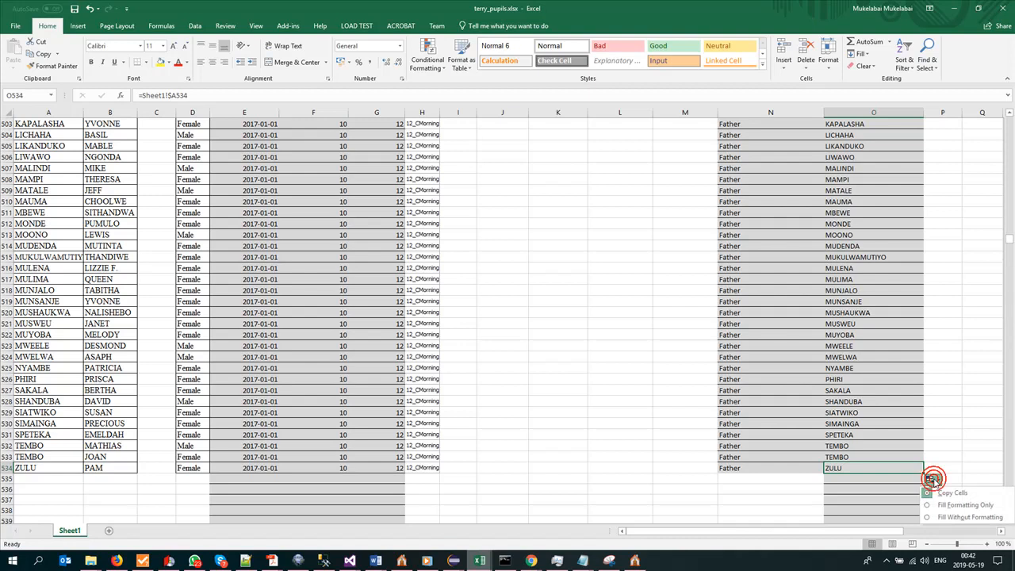
click(842, 473)
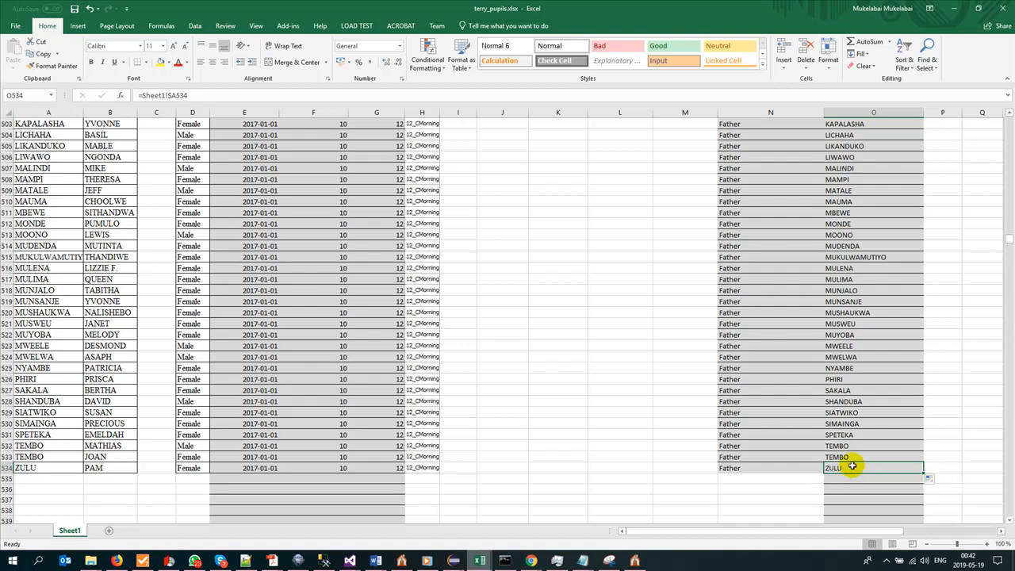
click(938, 469)
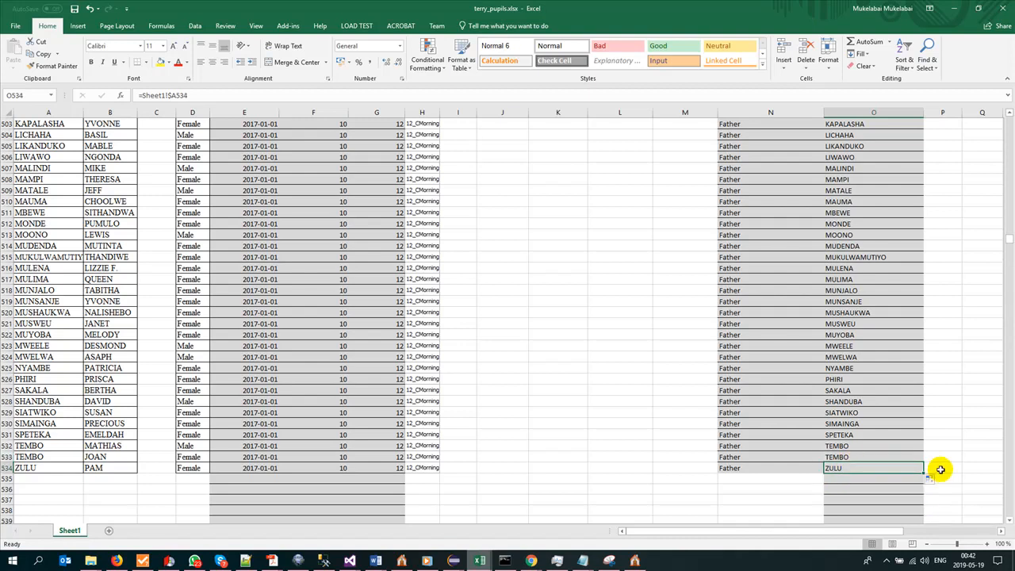
Fill the value 1 in T2 down column T to row 534, the last pupil's row.
key(ctrl+Home)
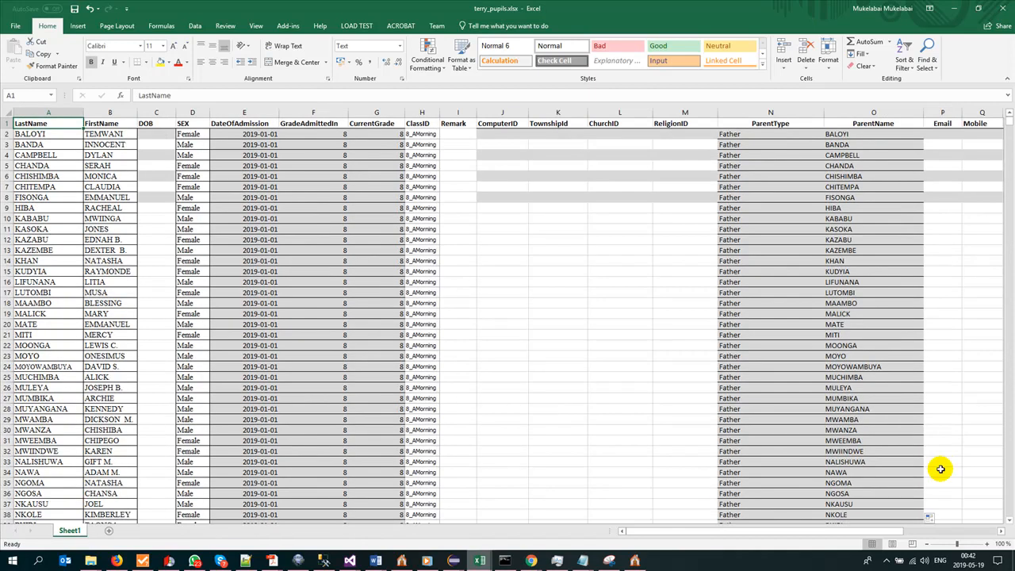
drag(726, 531, 860, 530)
click(921, 134)
drag(936, 138, 952, 437)
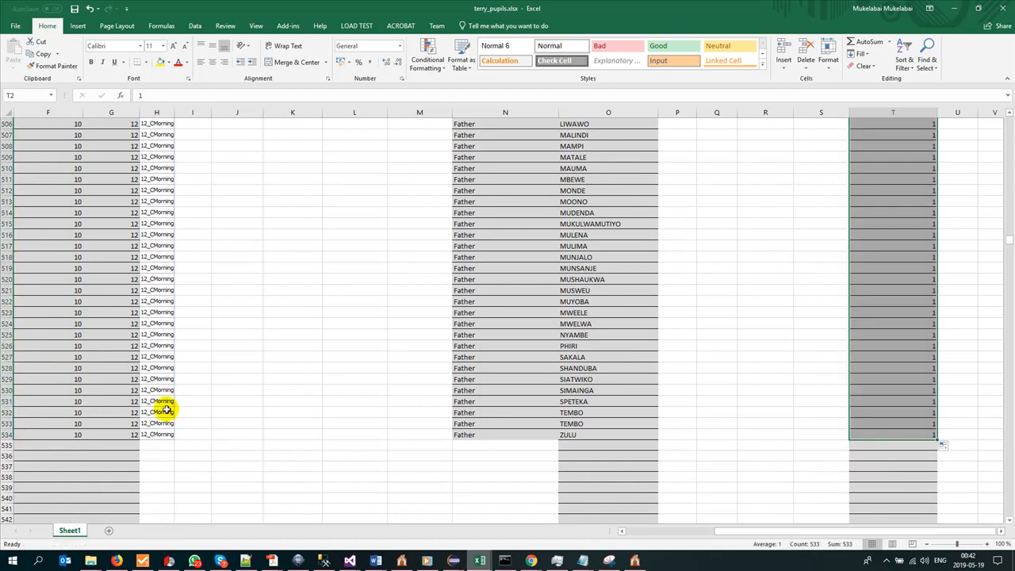
click(6, 434)
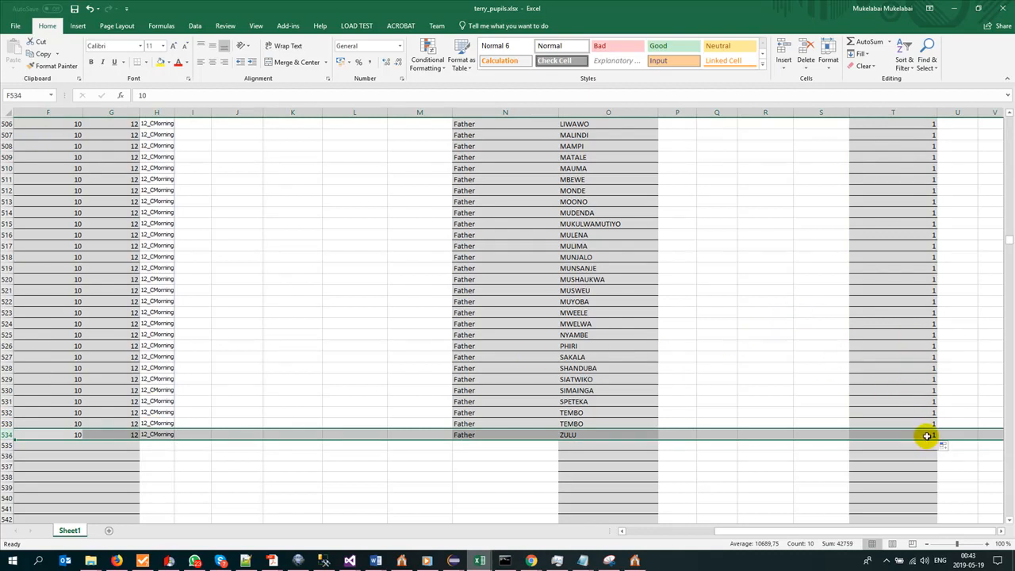
click(640, 456)
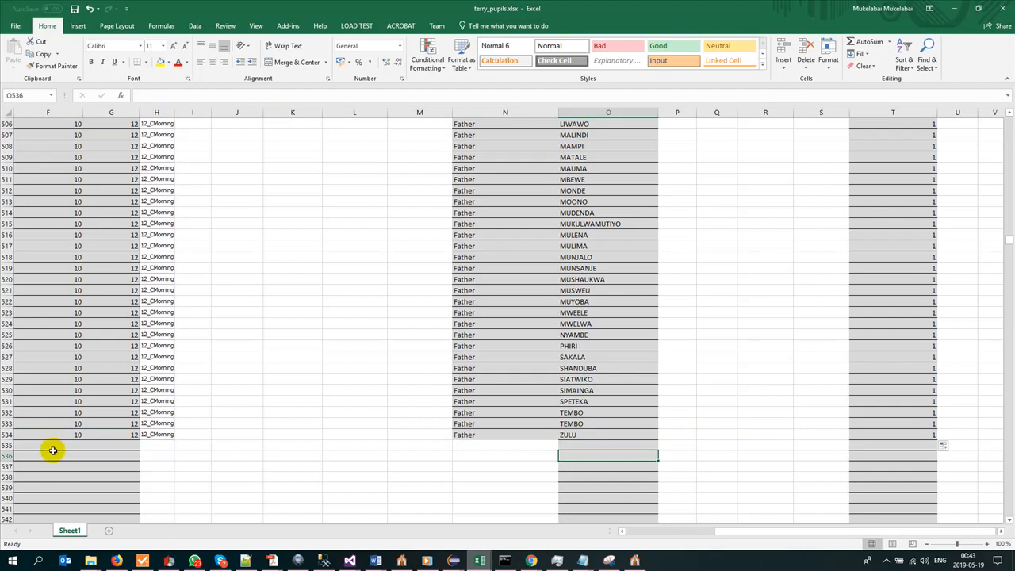
Delete the empty formatted rows 535 to 657 below the last pupil.
click(6, 445)
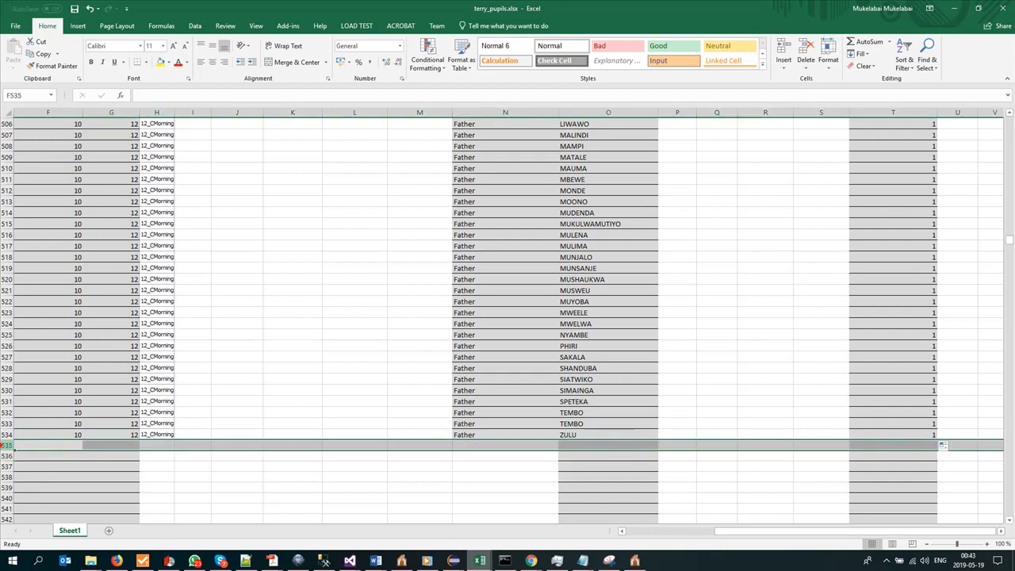
mouse_move(7, 446)
mouse_down()
mouse_move(6, 468)
mouse_move(6, 445)
mouse_up()
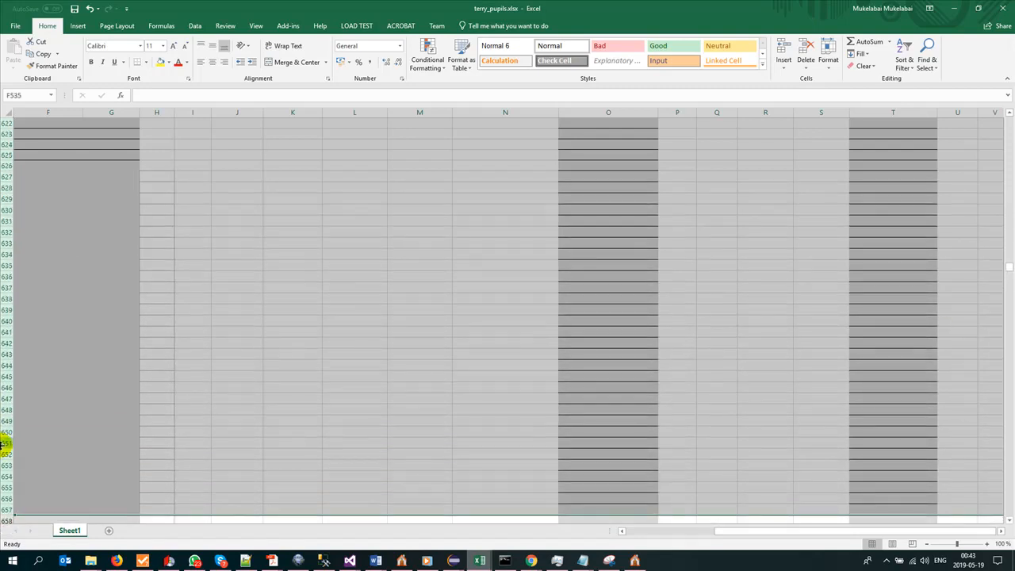
key(Delete)
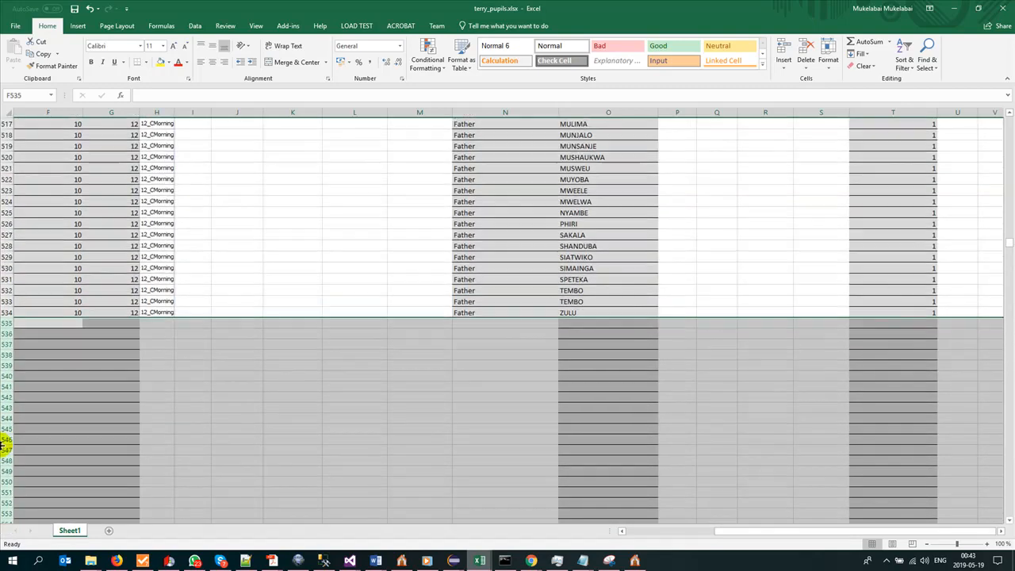
right_click(4, 365)
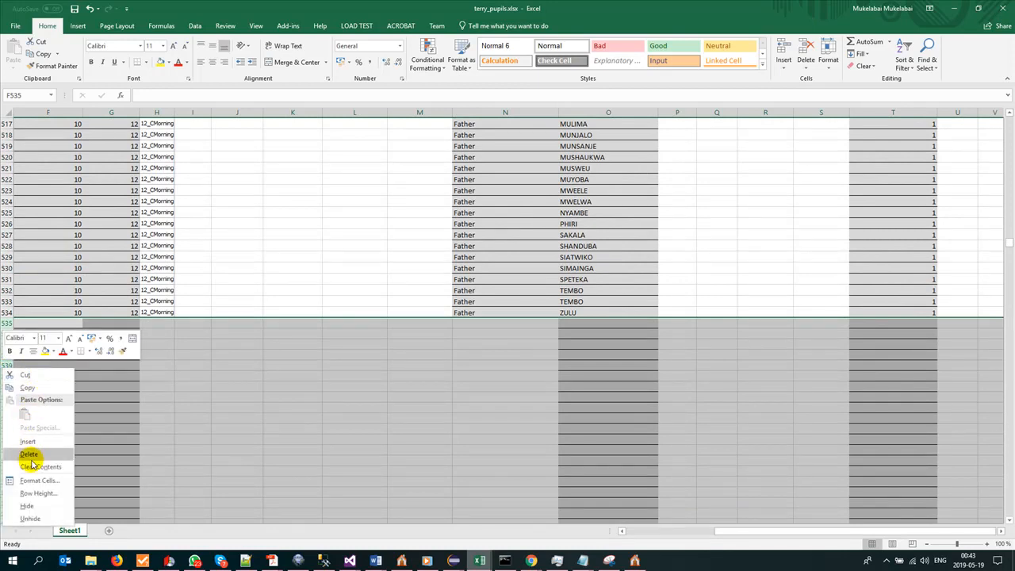
click(28, 455)
click(248, 423)
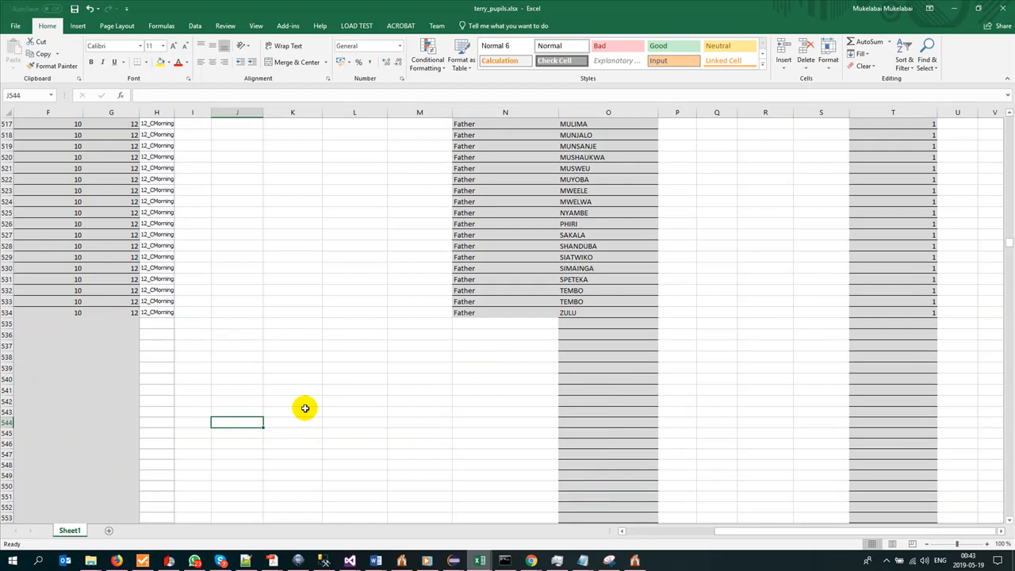
Review the filled admission, grade and parent columns from the last pupil back up to the header row.
click(684, 533)
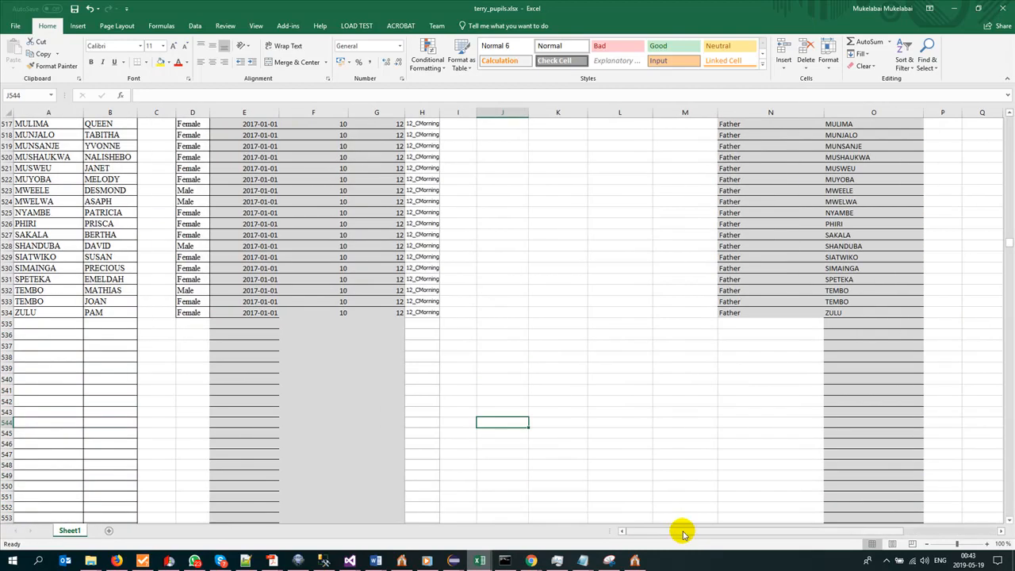
click(482, 365)
scroll(507, 325, up, 20)
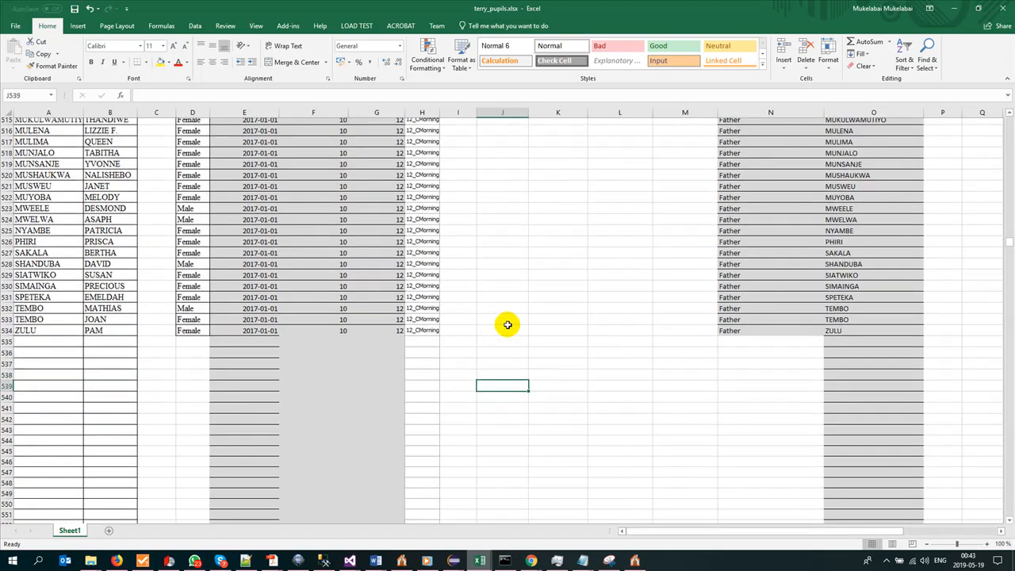
scroll(507, 324, up, 20)
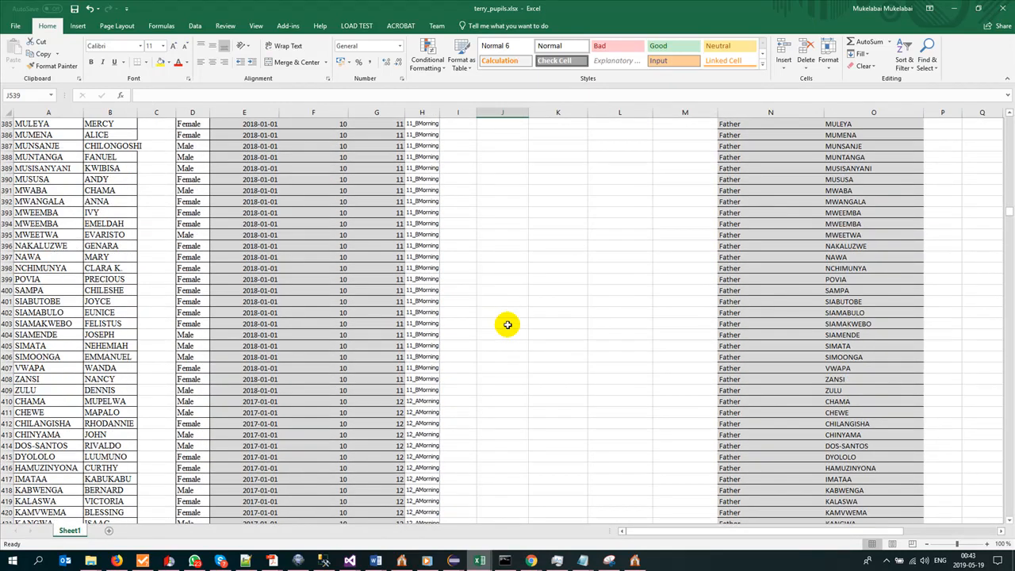
scroll(508, 324, up, 20)
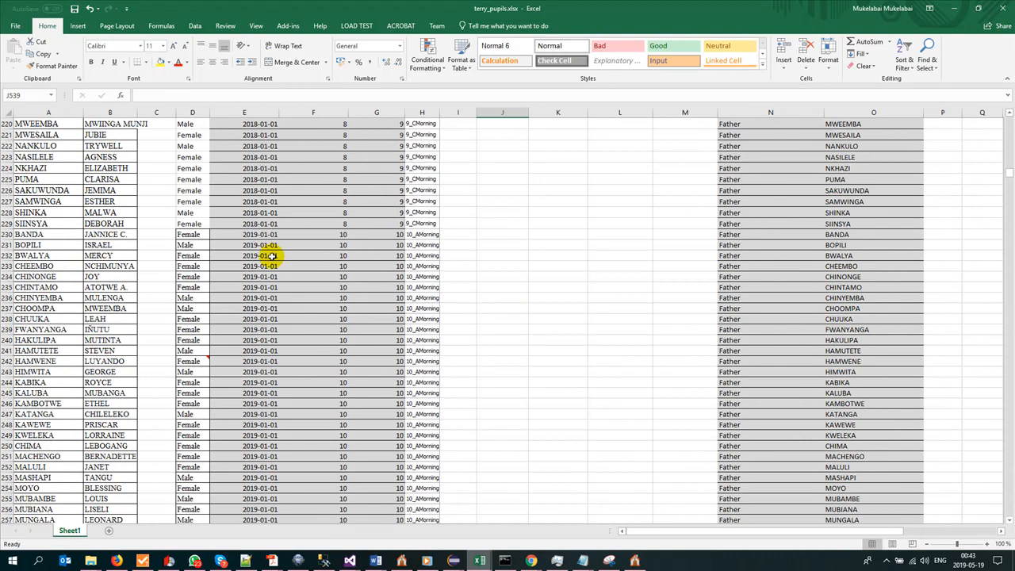
drag(1010, 172, 1009, 97)
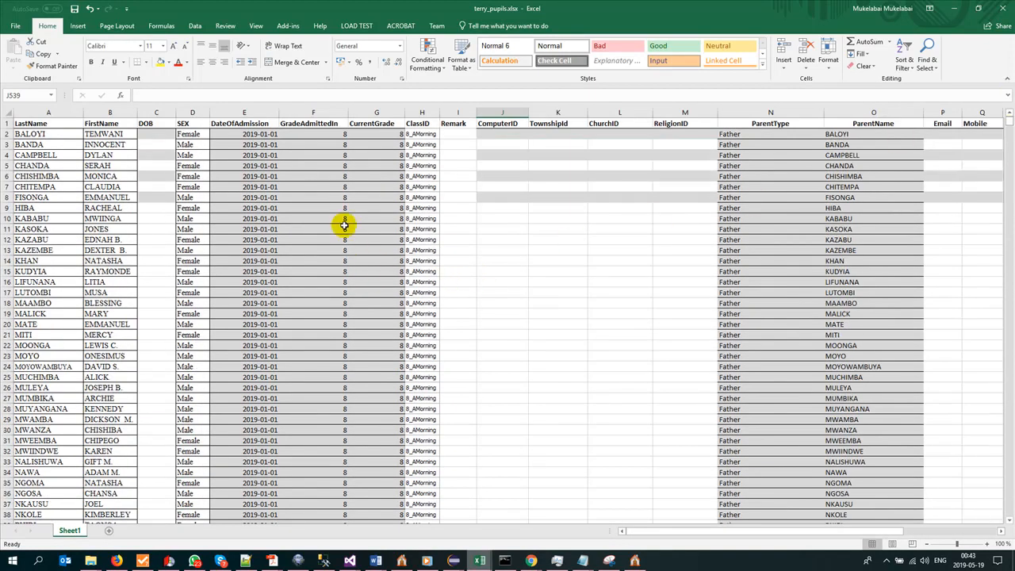